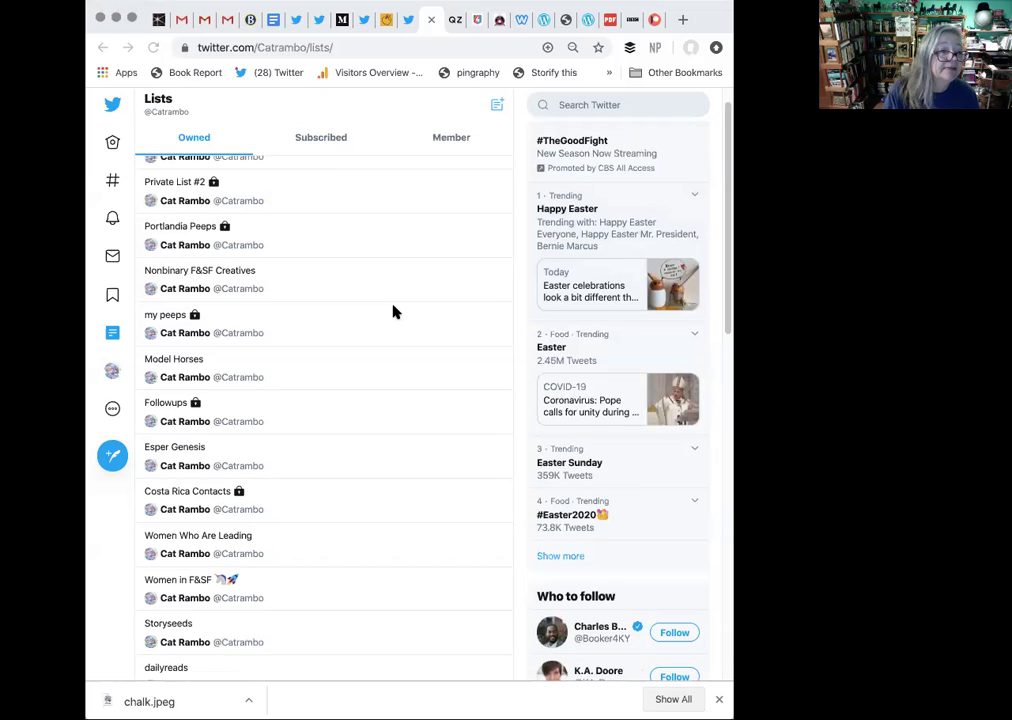
Open the account's Lists page and look through the owned lists.
scroll(396, 311, "down", 1)
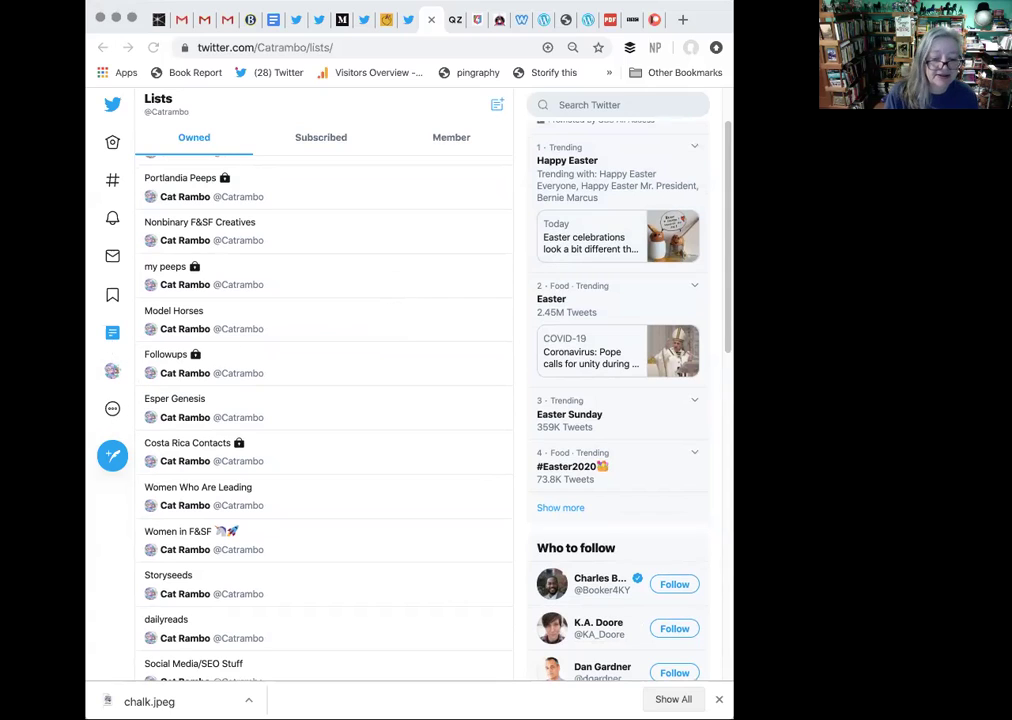
left_click(112, 409)
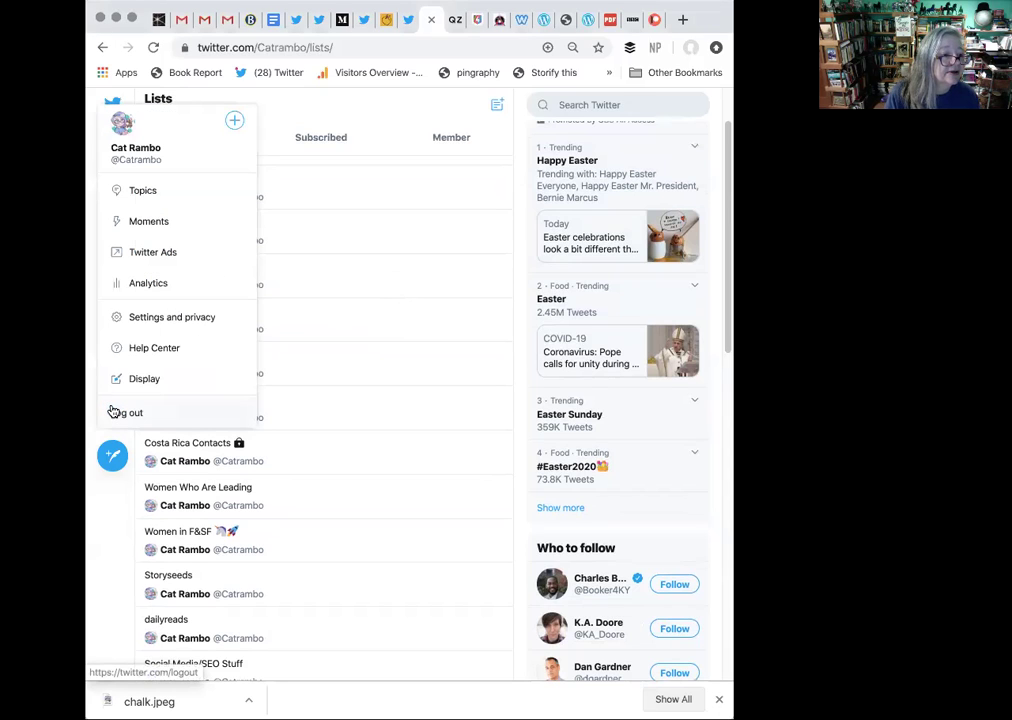
left_click(99, 543)
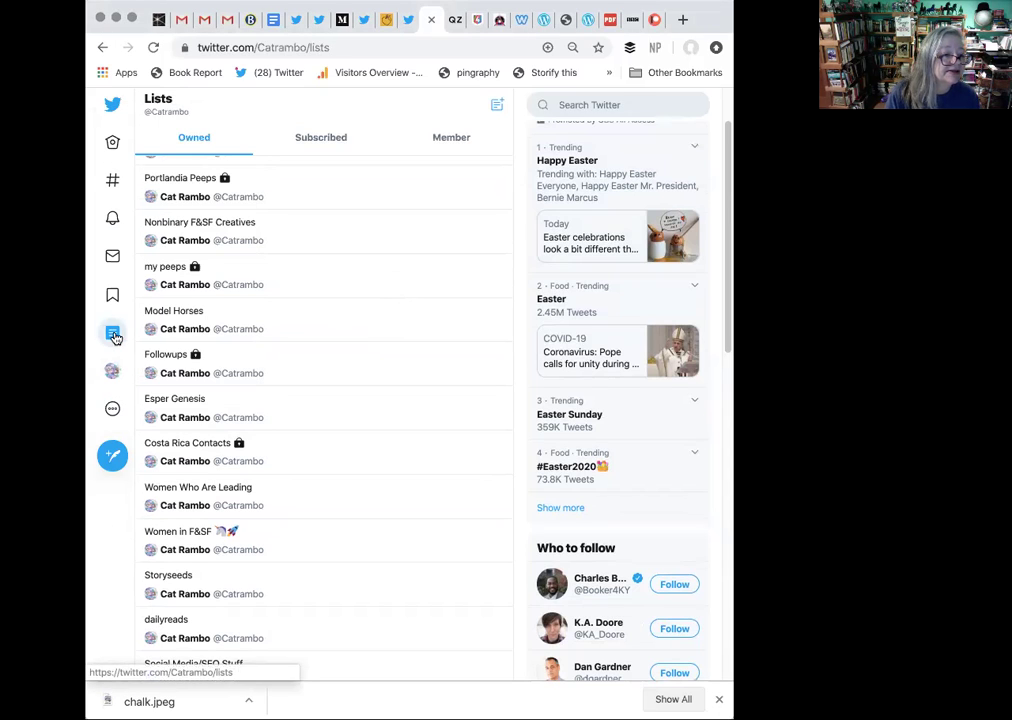
left_click(114, 335)
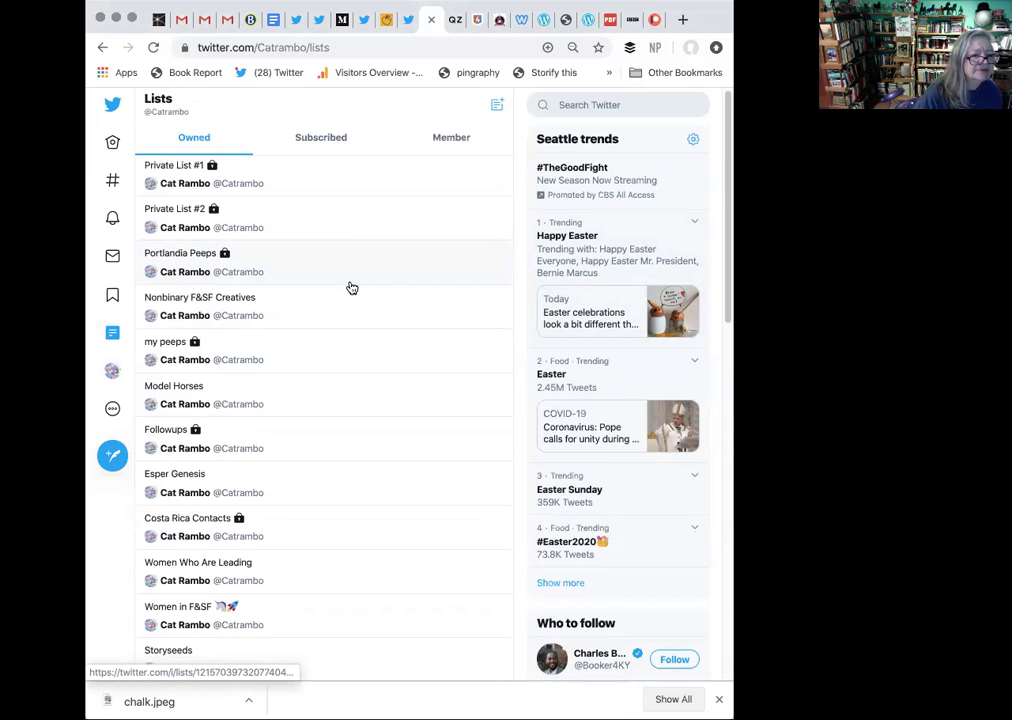
scroll(352, 288, "down", 1)
scroll(350, 289, "up", 1)
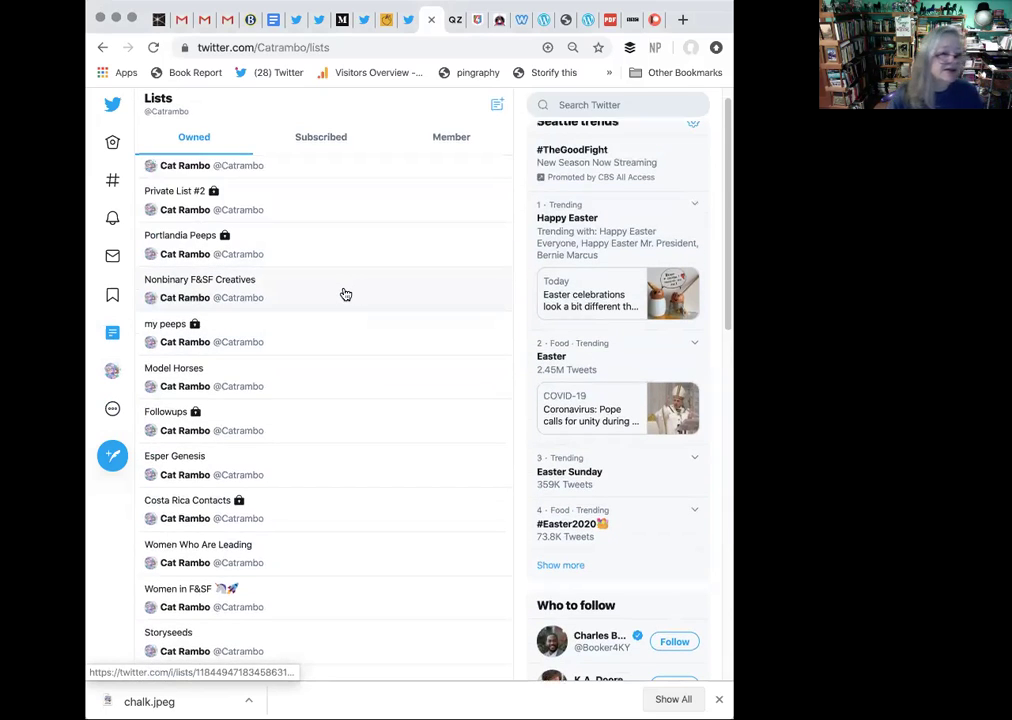
scroll(344, 291, "down", 2)
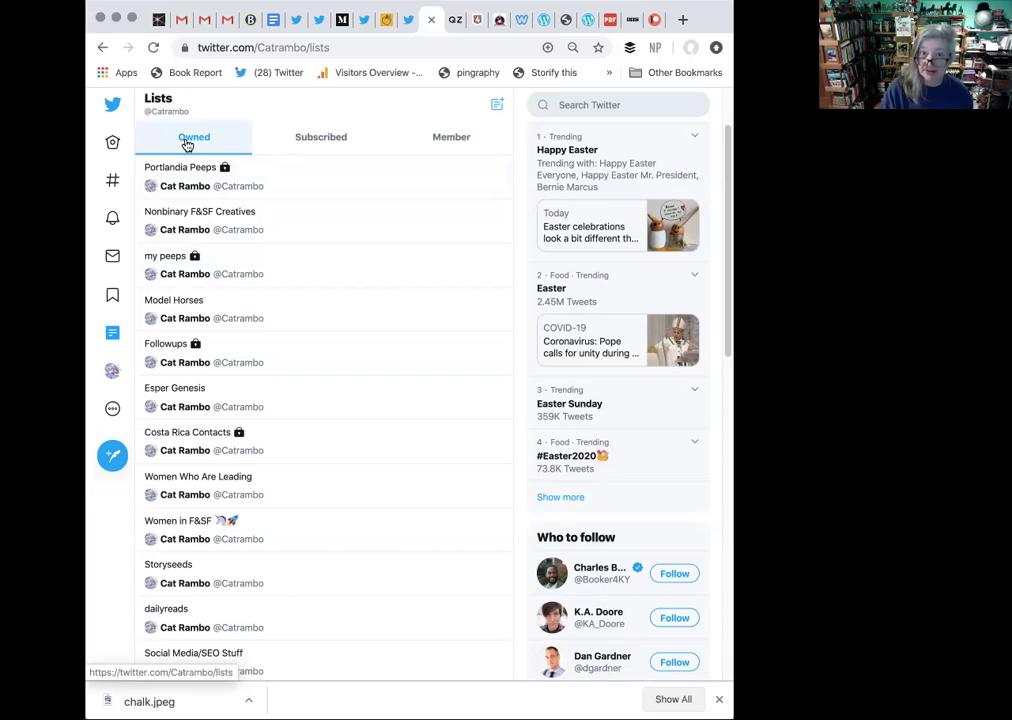
View the subscribed lists, then browse the lists that include the account as a member.
left_click(333, 145)
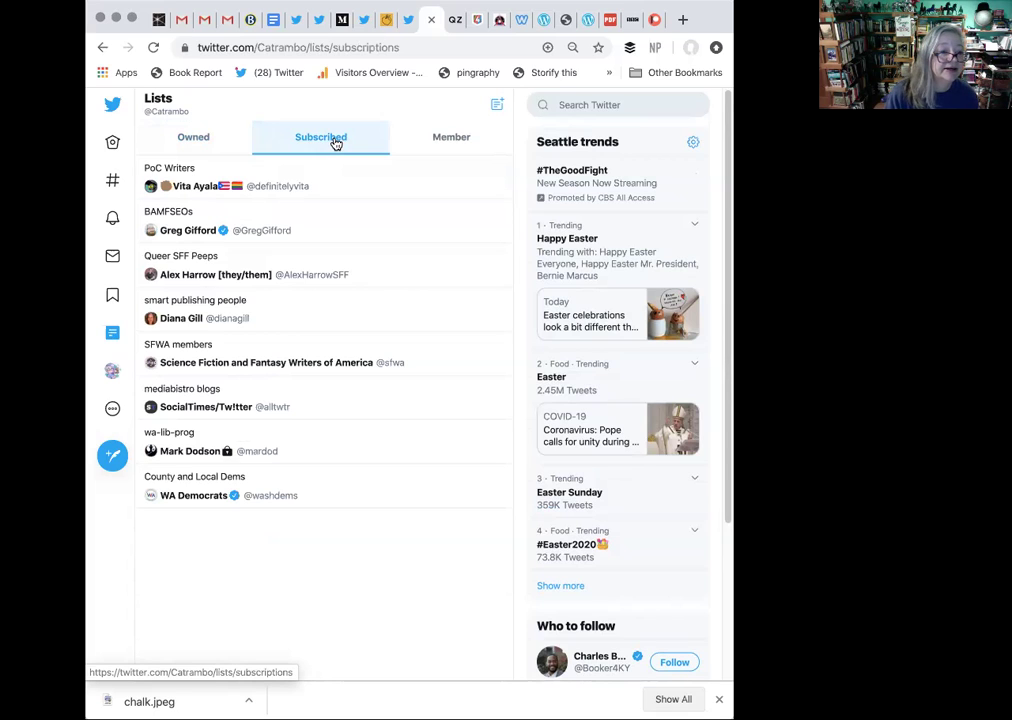
left_click(452, 142)
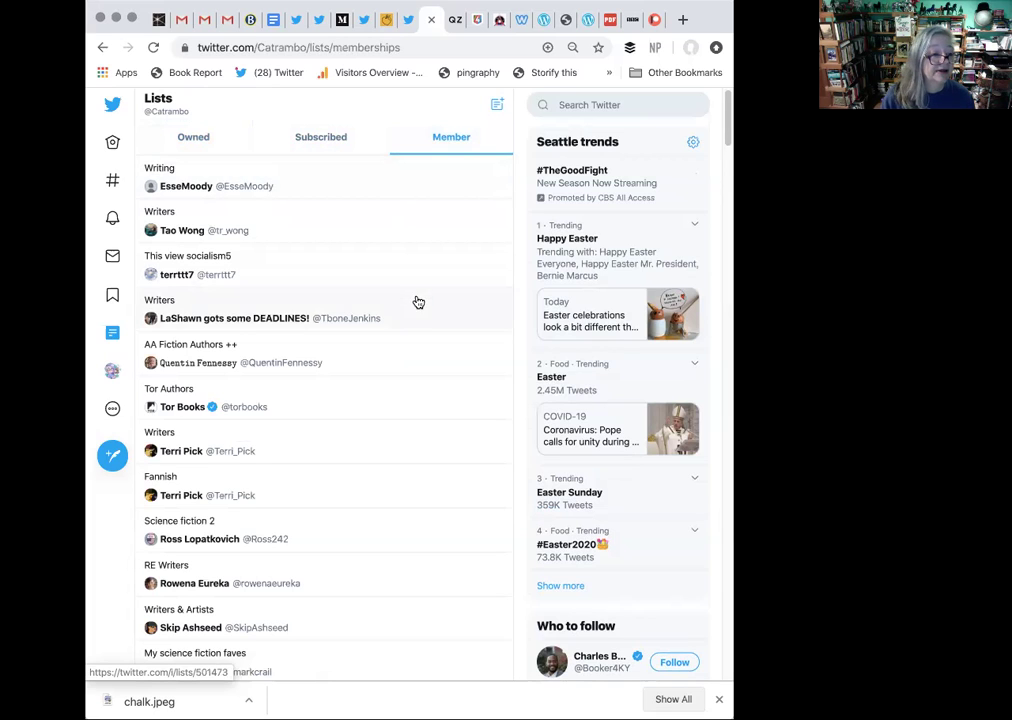
scroll(416, 300, "down", 3)
scroll(420, 302, "down", 3)
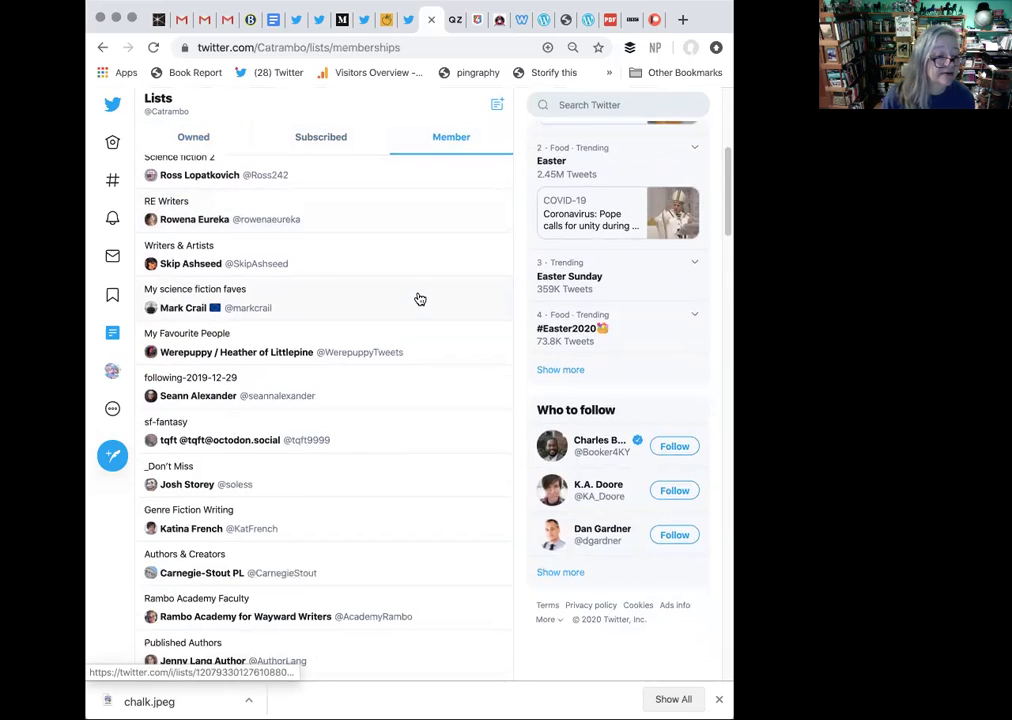
scroll(420, 301, "down", 3)
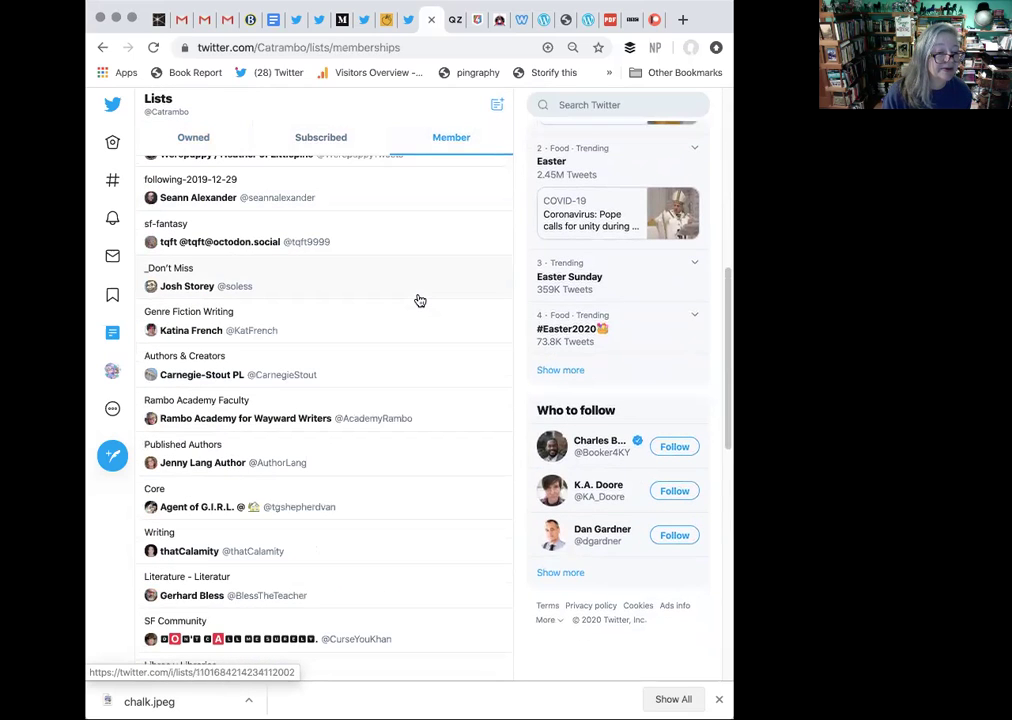
scroll(418, 300, "down", 1)
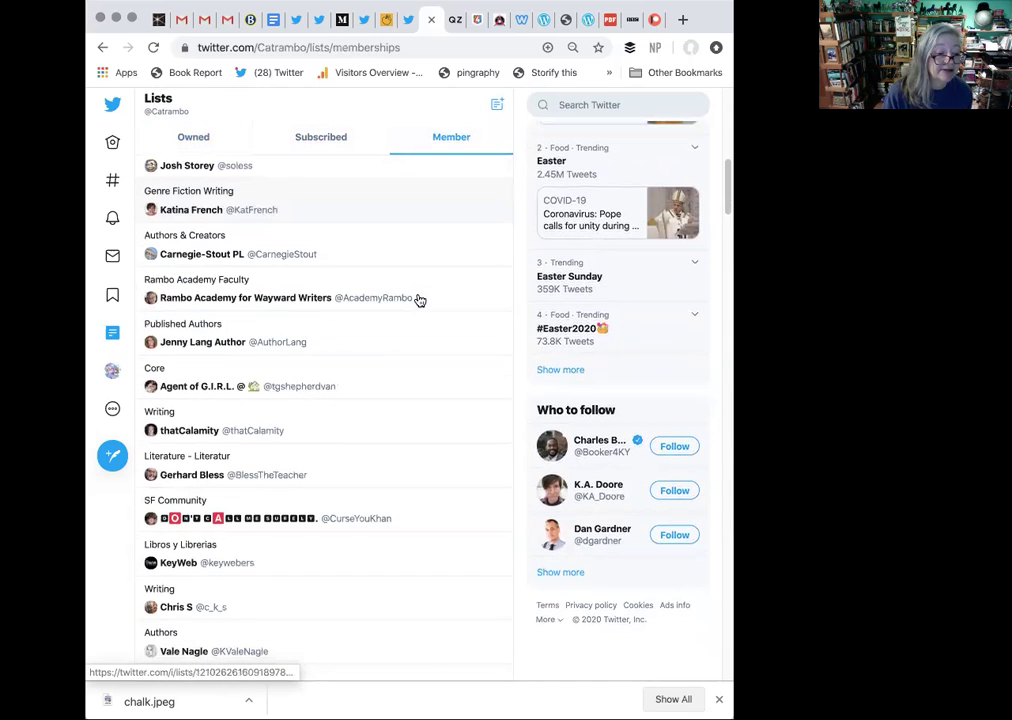
scroll(420, 300, "up", 5)
scroll(418, 299, "up", 2)
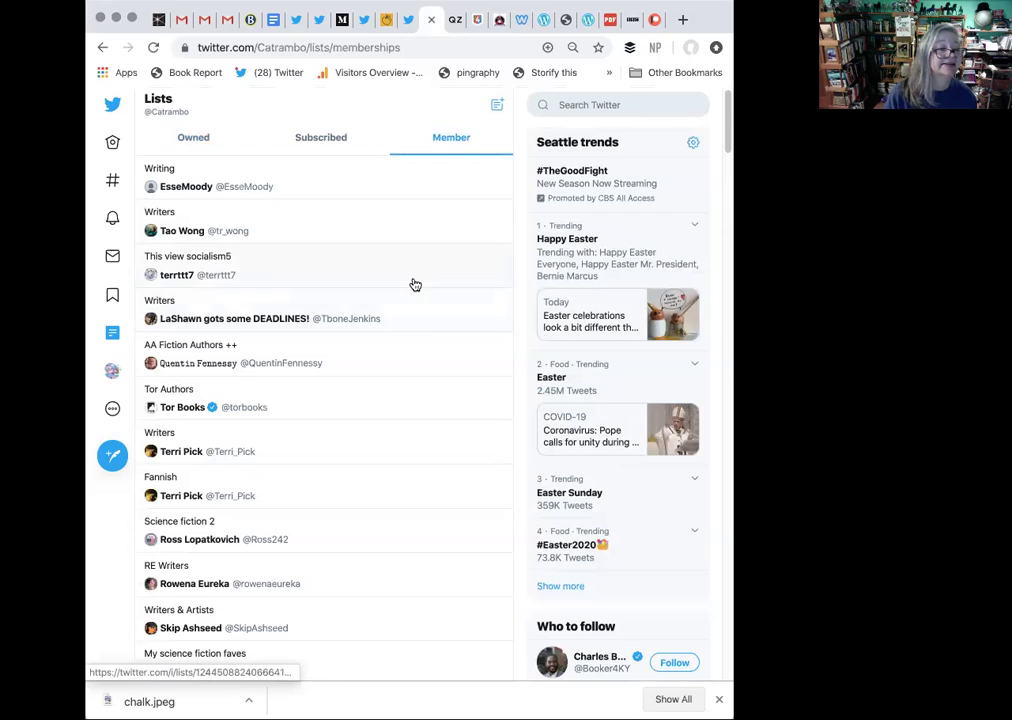
Return to the owned lists and open the private Interactives list.
left_click(202, 141)
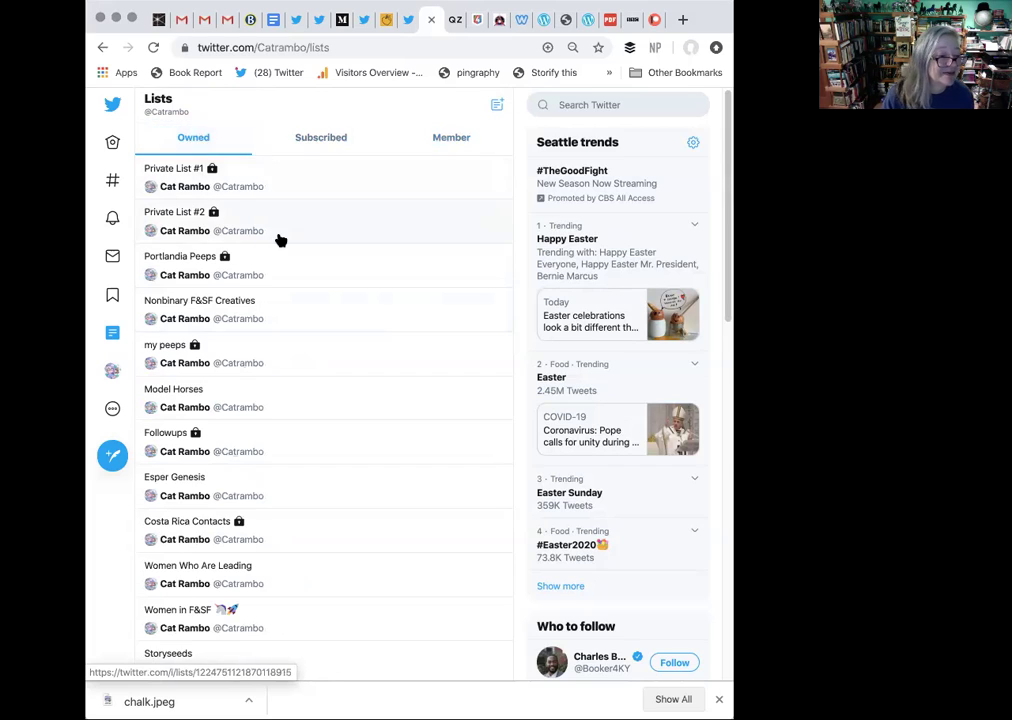
scroll(278, 237, "down", 2)
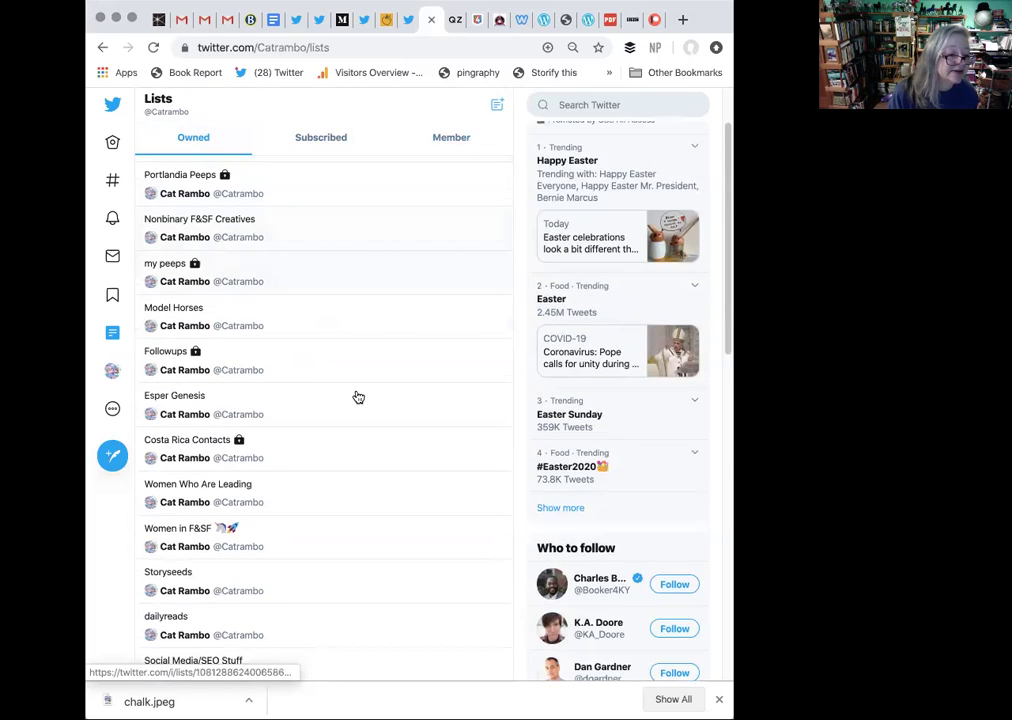
scroll(363, 457, "down", 1)
scroll(363, 457, "down", 3)
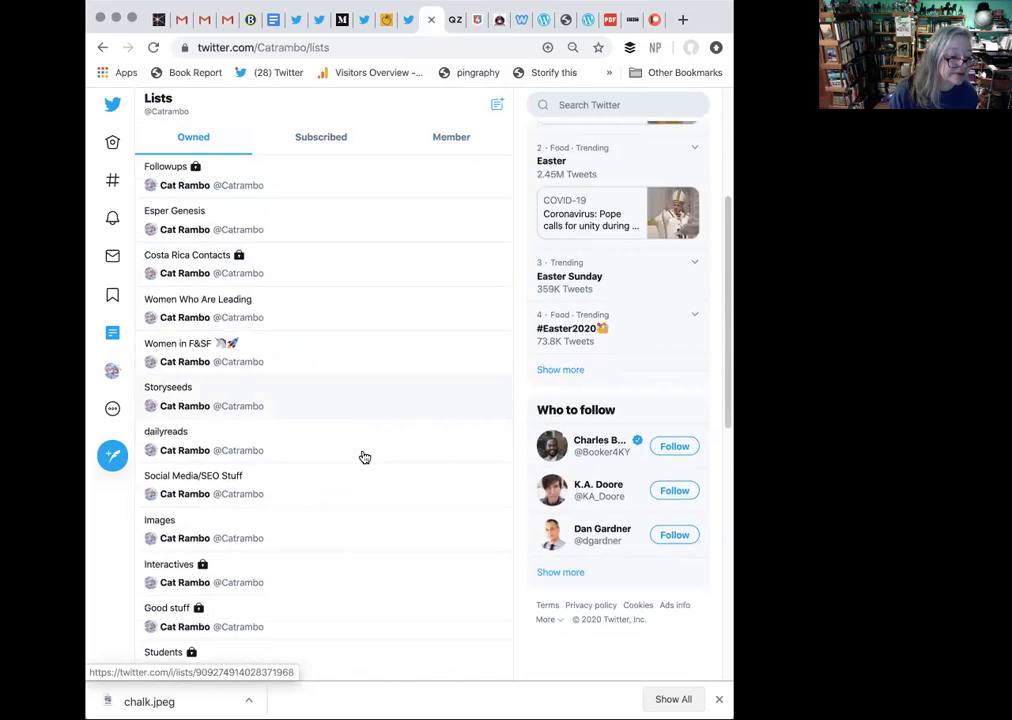
left_click(343, 588)
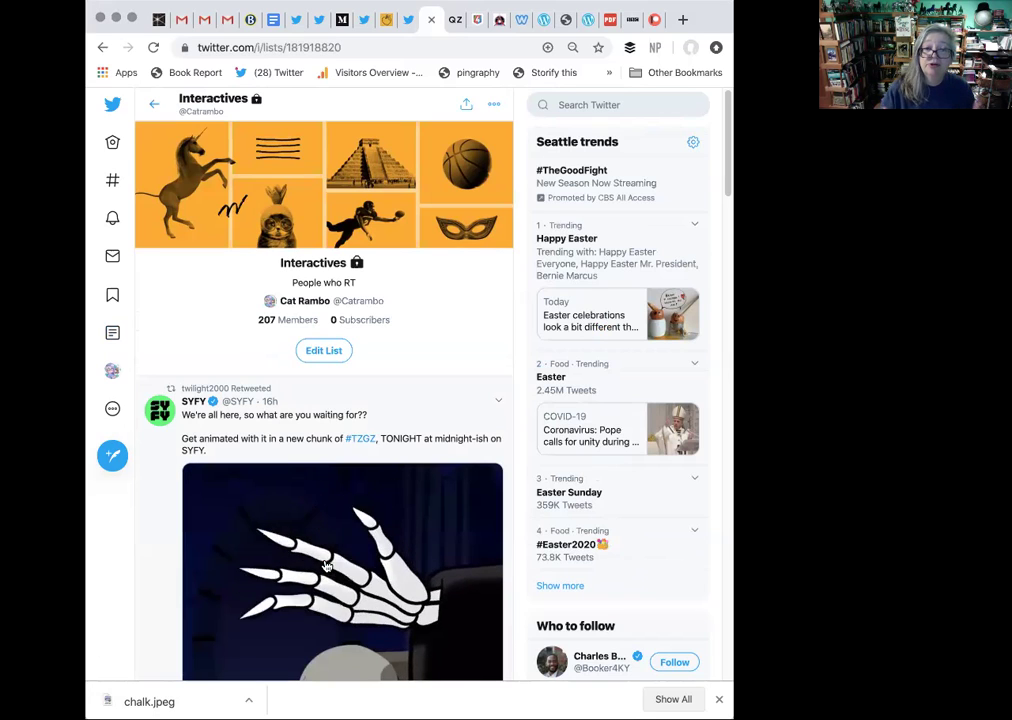
Skim the tweets in the Interactives list and return to its header.
scroll(352, 575, "down", 3)
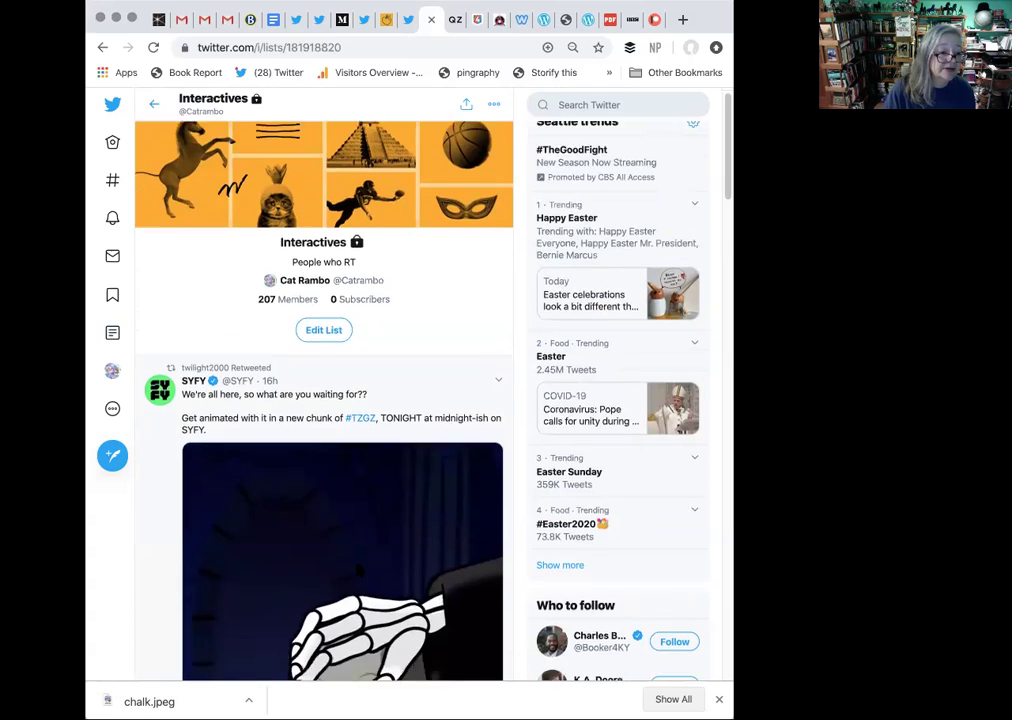
scroll(359, 570, "down", 10)
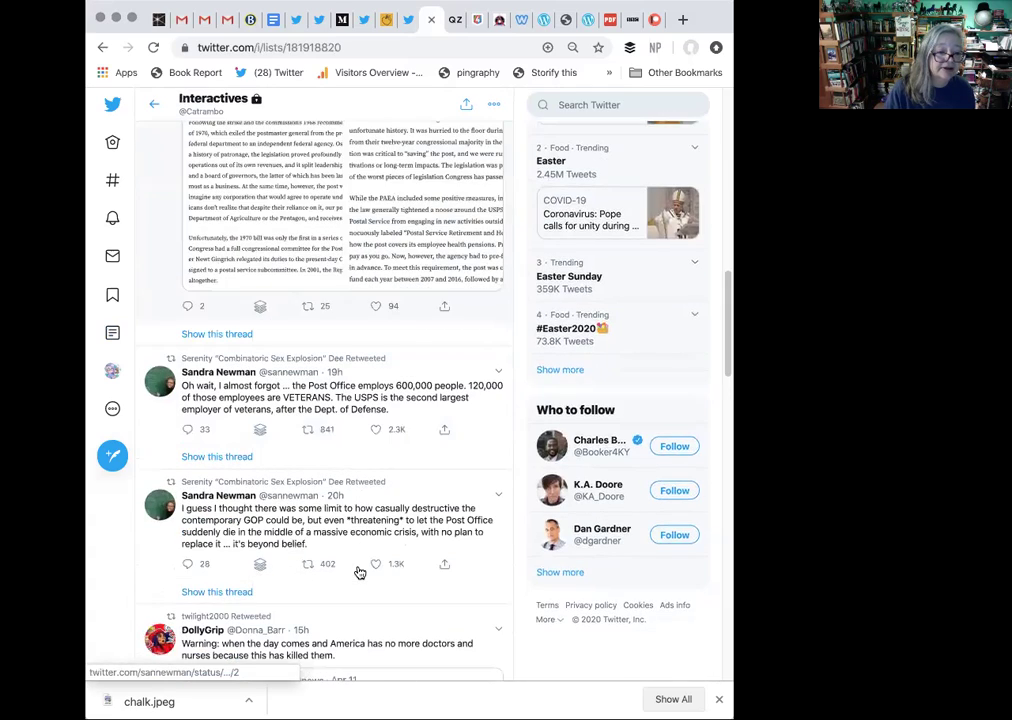
scroll(359, 572, "down", 1)
scroll(360, 573, "up", 7)
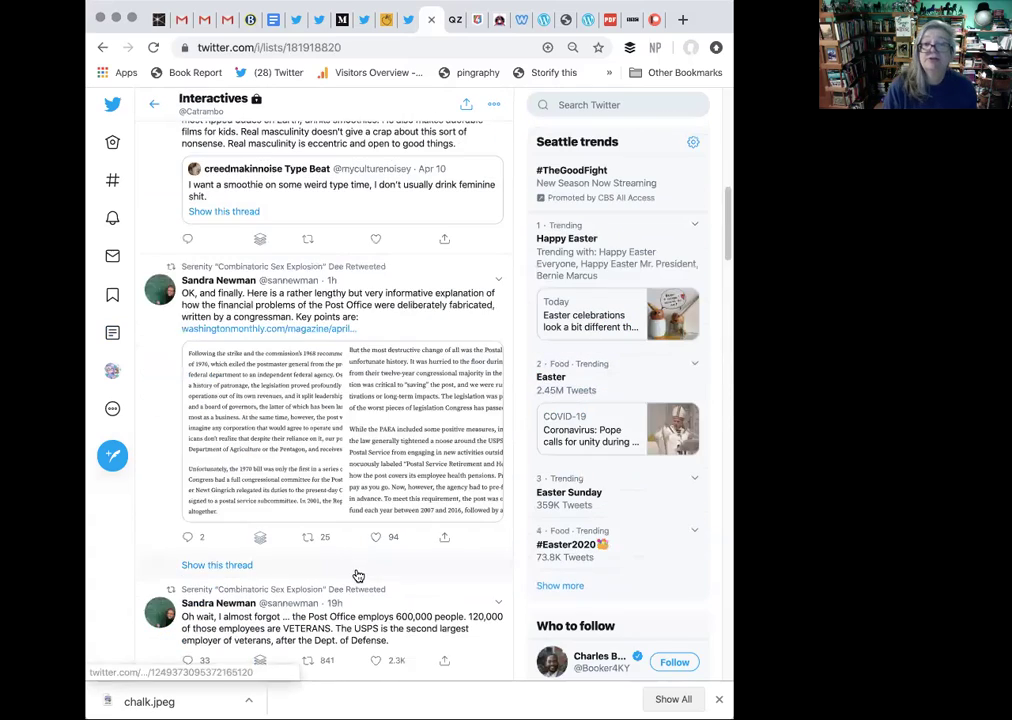
scroll(358, 580, "up", 2)
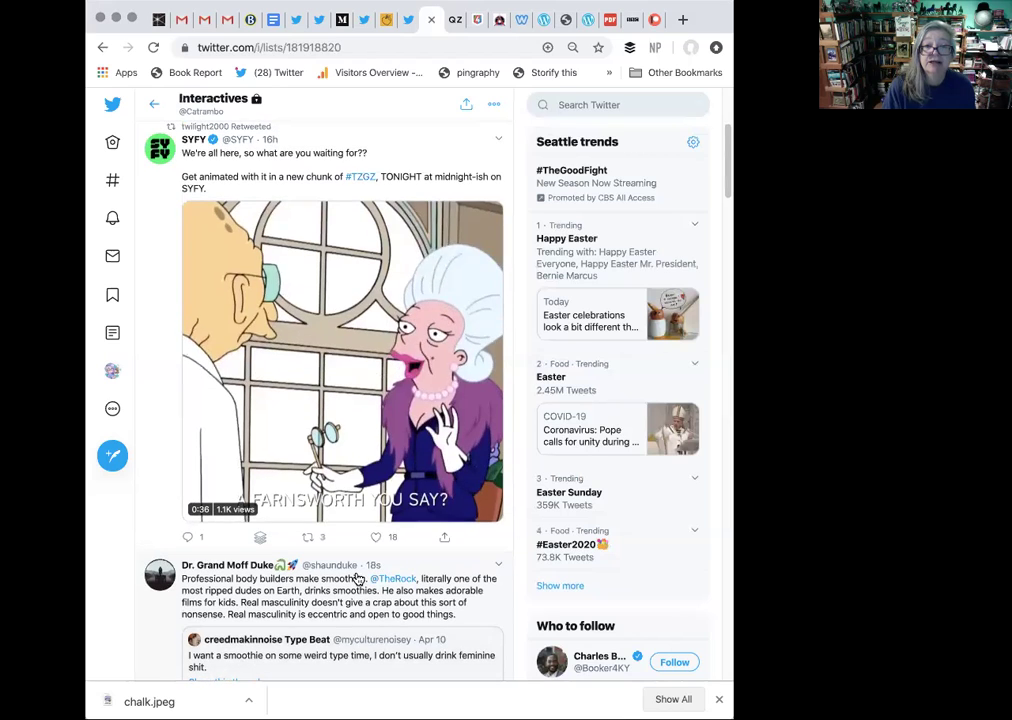
scroll(356, 578, "up", 3)
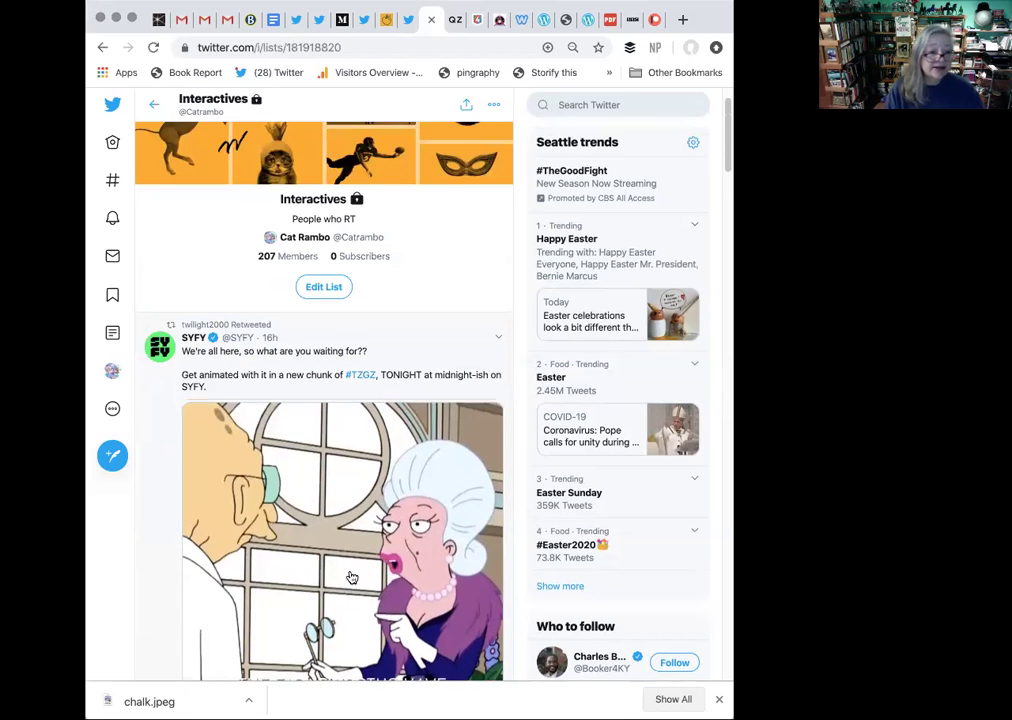
scroll(350, 580, "up", 1)
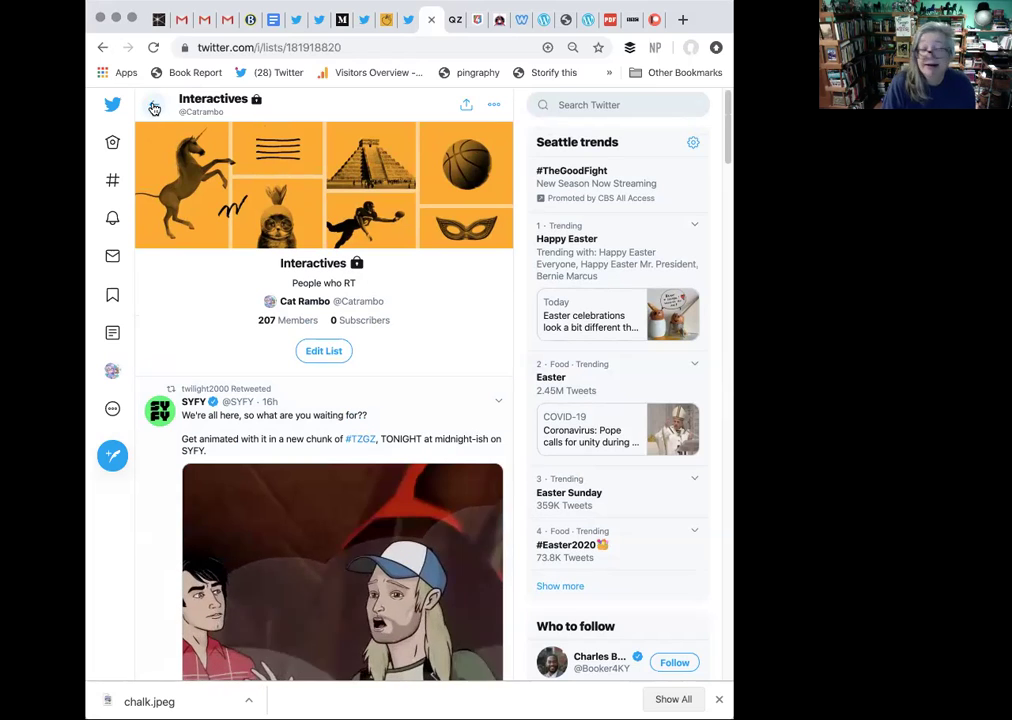
Go back to the owned lists and open the Nonbinary F&SF Creatives list.
left_click(154, 107)
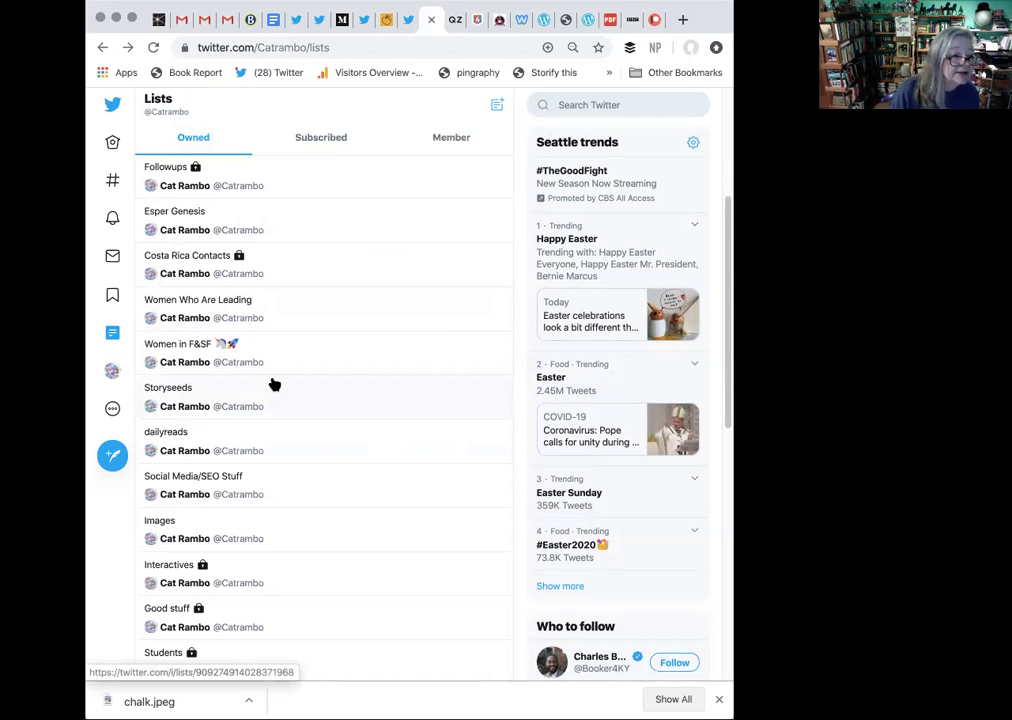
scroll(270, 382, "up", 4)
scroll(271, 382, "down", 2)
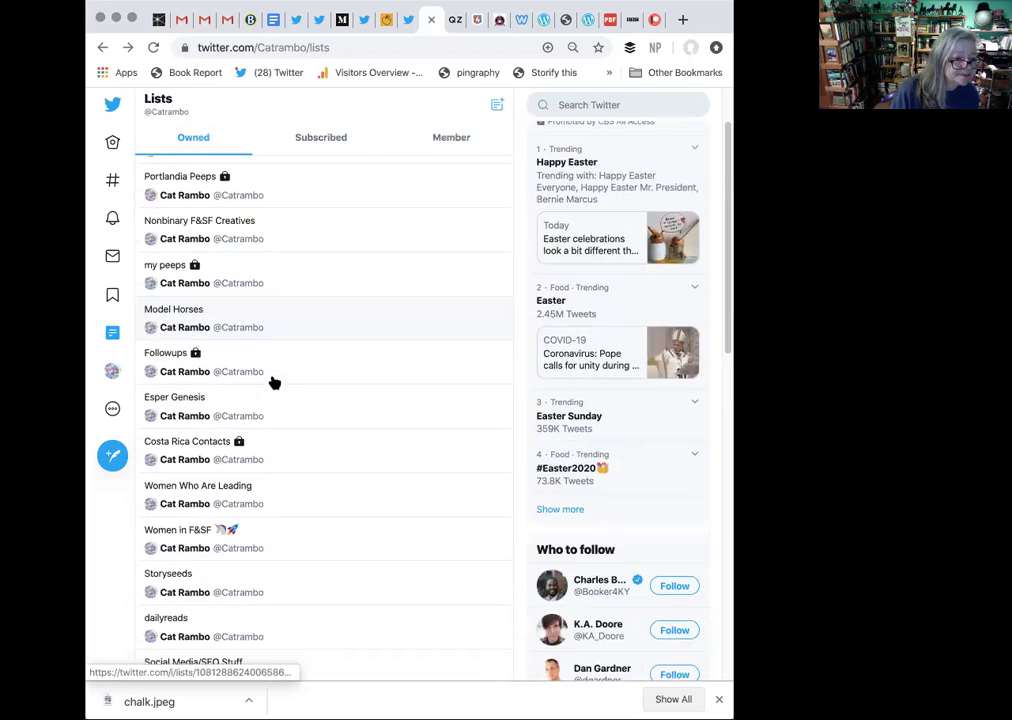
left_click(224, 230)
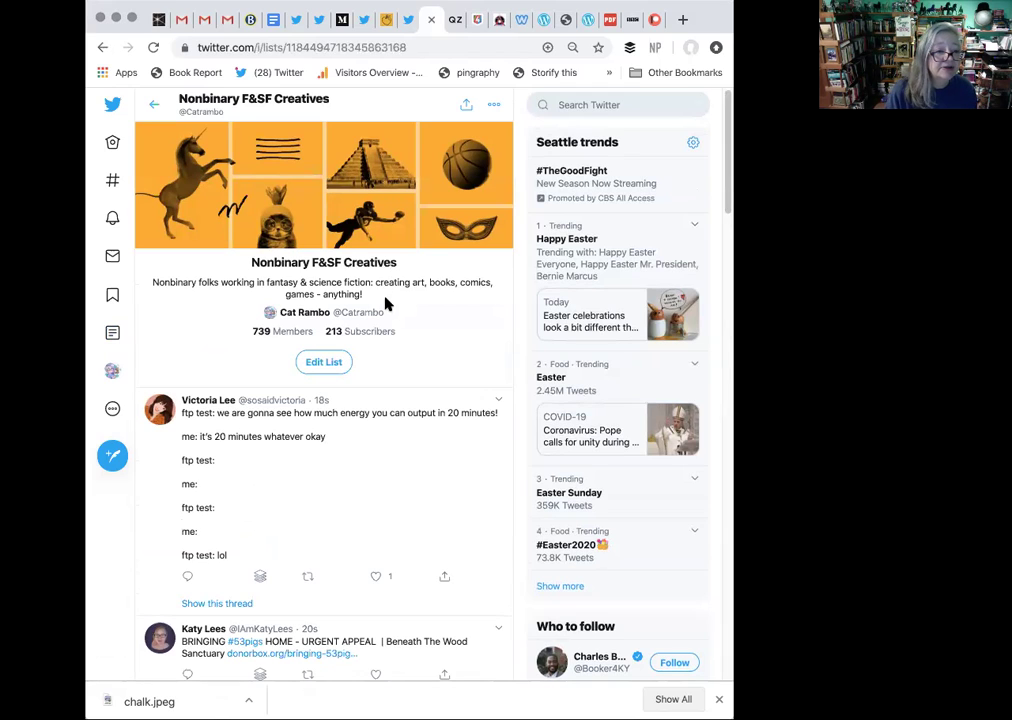
Highlight the description of the Nonbinary F&SF Creatives list, skim its tweets and clear the highlight.
left_click_drag(336, 290, 151, 284)
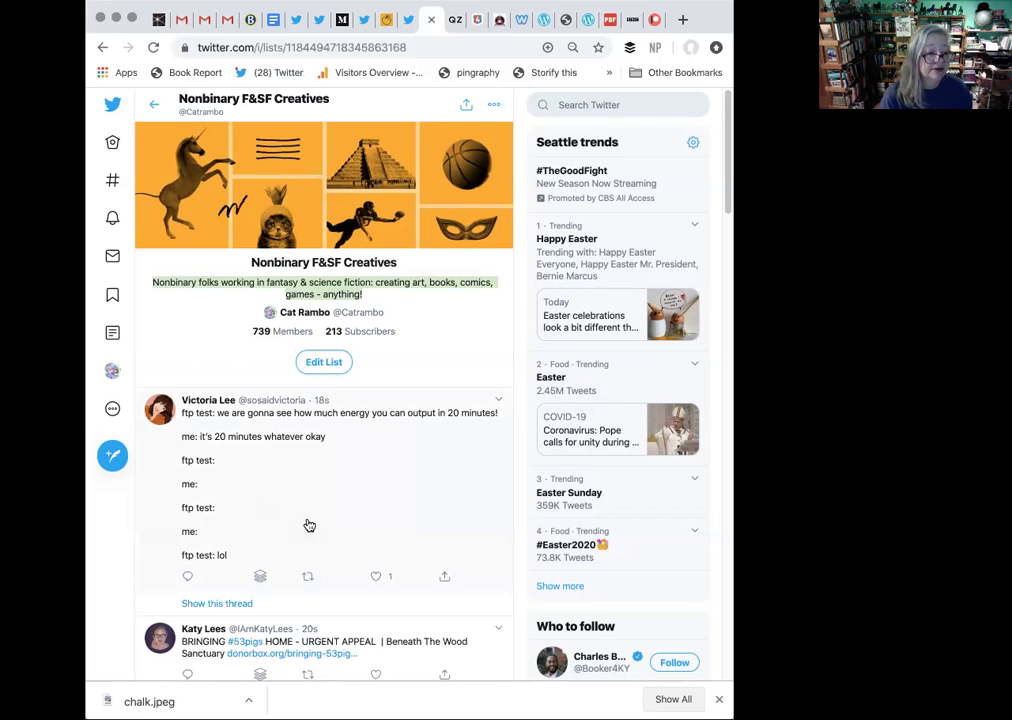
scroll(307, 522, "down", 10)
scroll(308, 522, "up", 10)
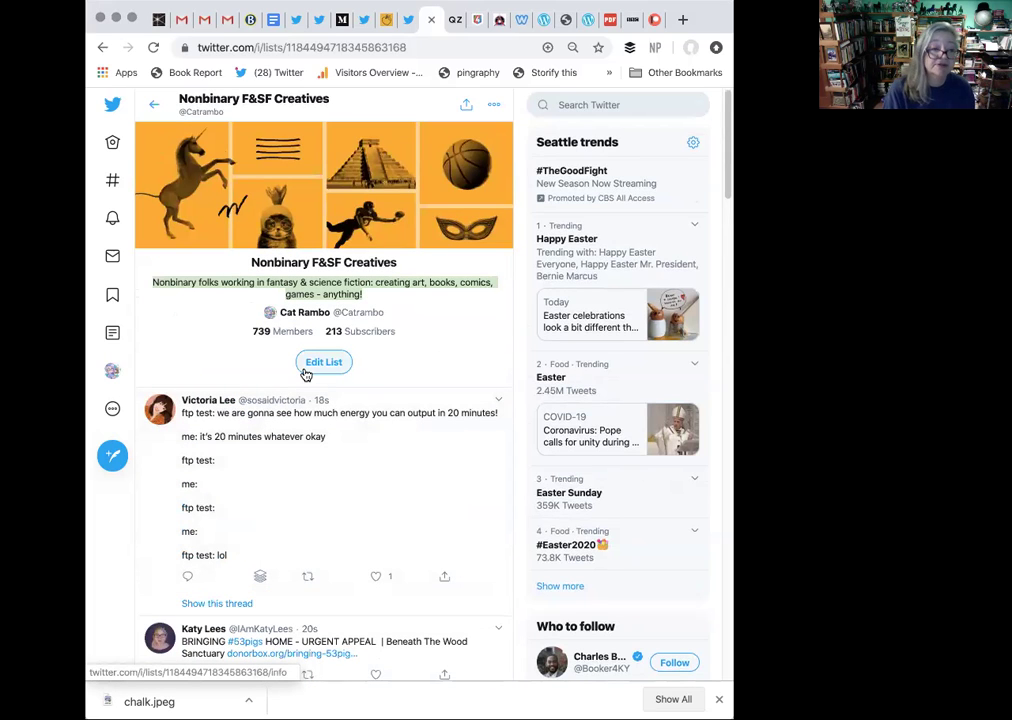
left_click(397, 335)
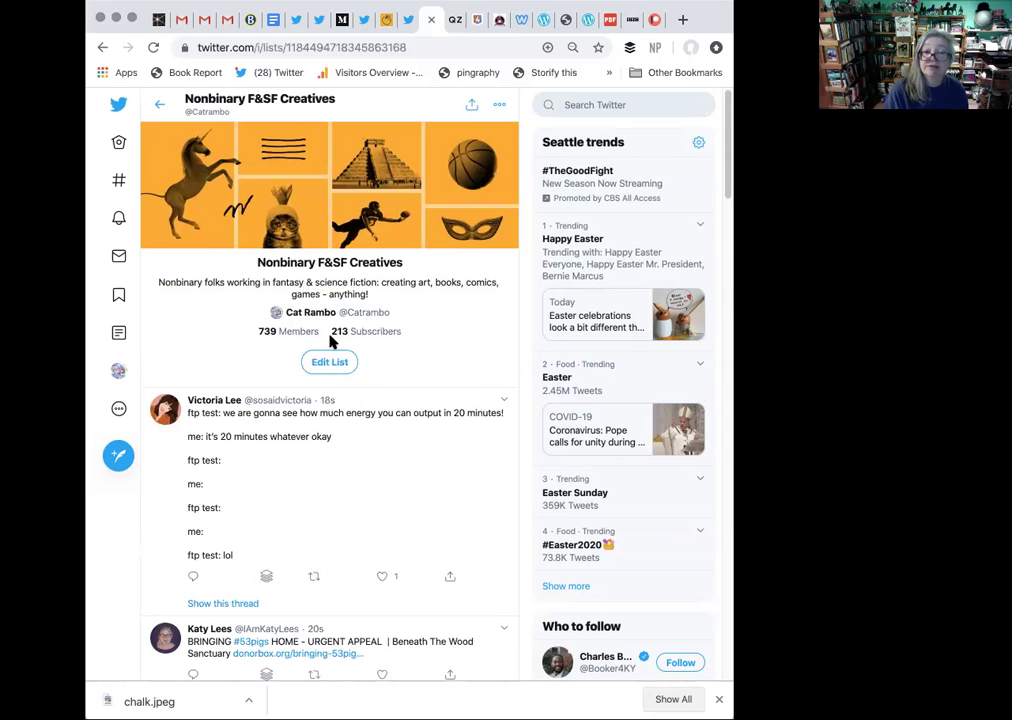
Return to the owned lists, open the Storyseeds list and read through its recent tweets.
left_click(102, 47)
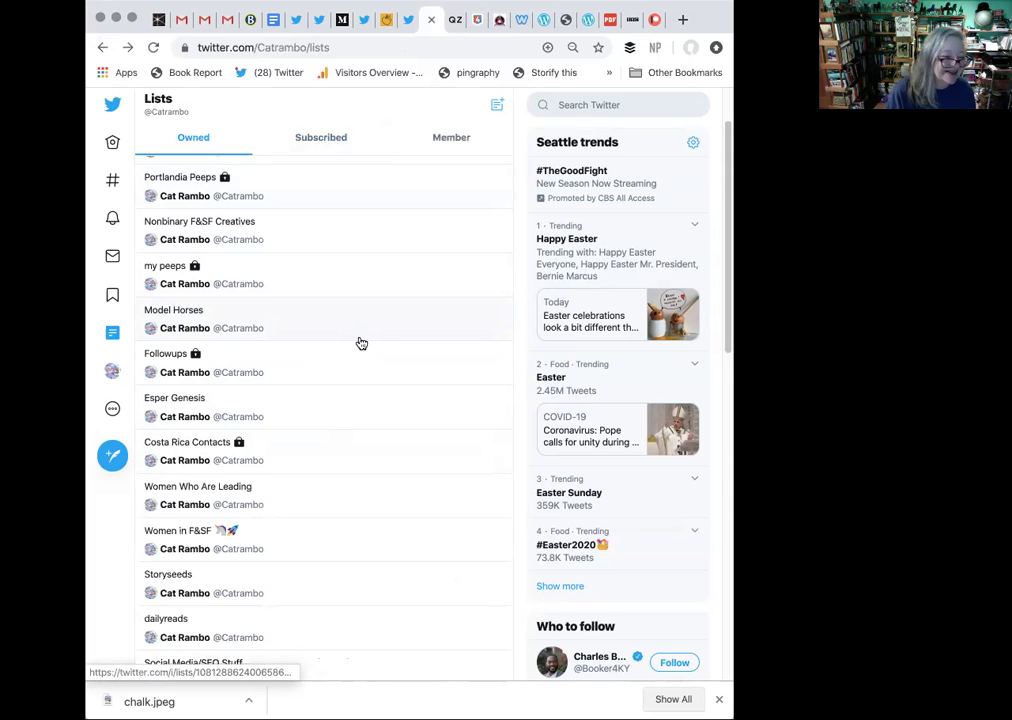
scroll(360, 340, "down", 2)
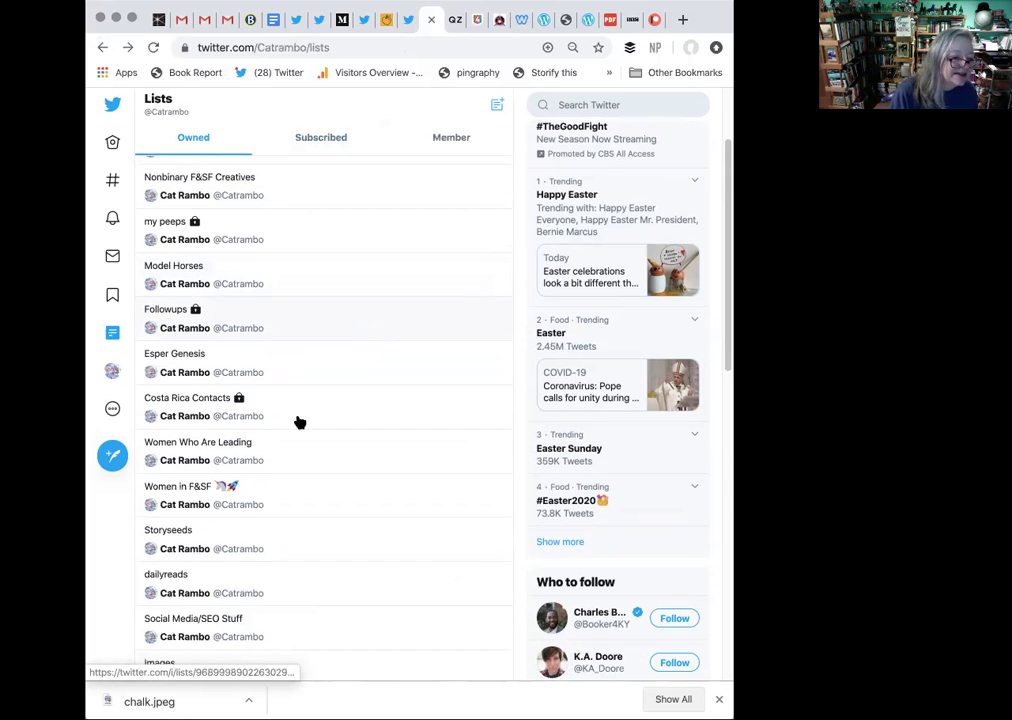
left_click(268, 545)
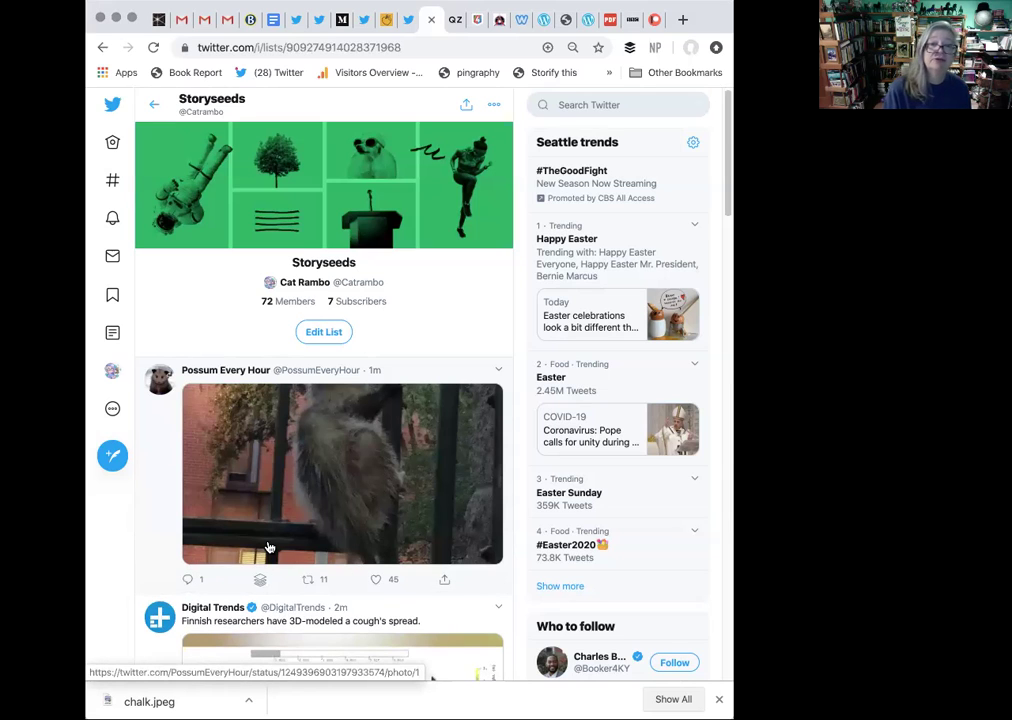
scroll(282, 537, "down", 3)
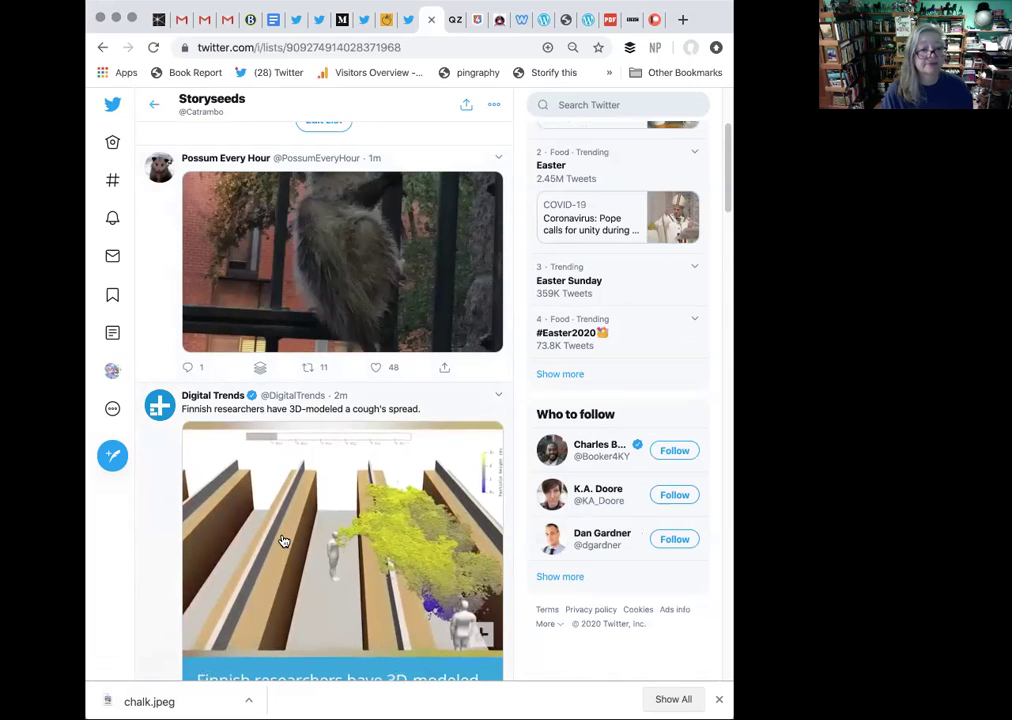
scroll(284, 541, "down", 7)
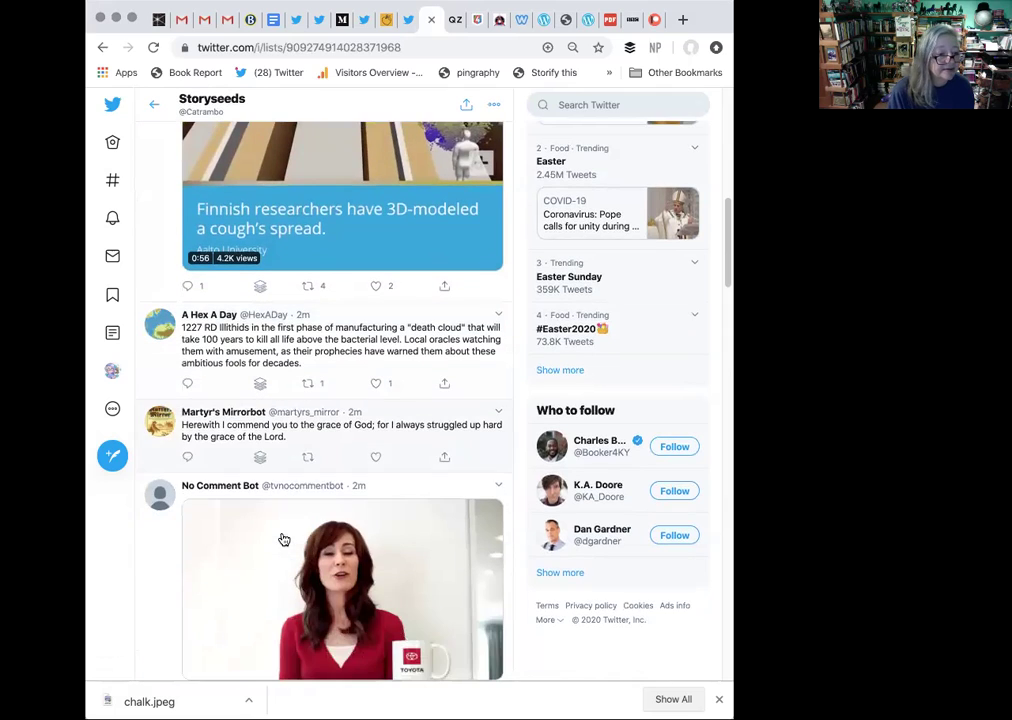
scroll(375, 453, "down", 1)
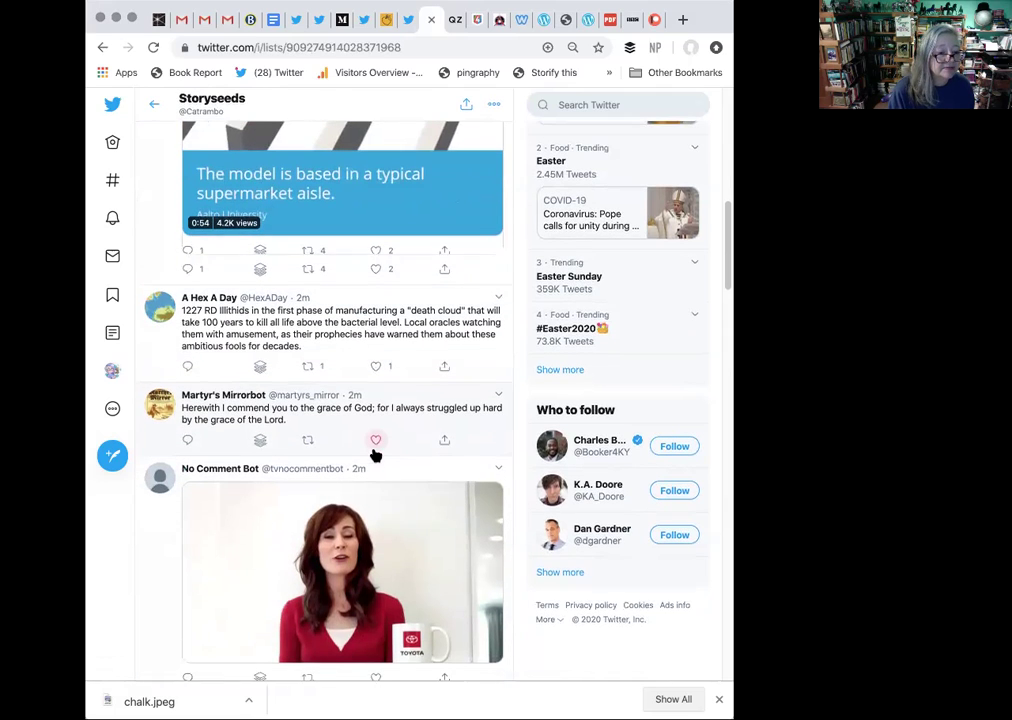
scroll(361, 505, "down", 2)
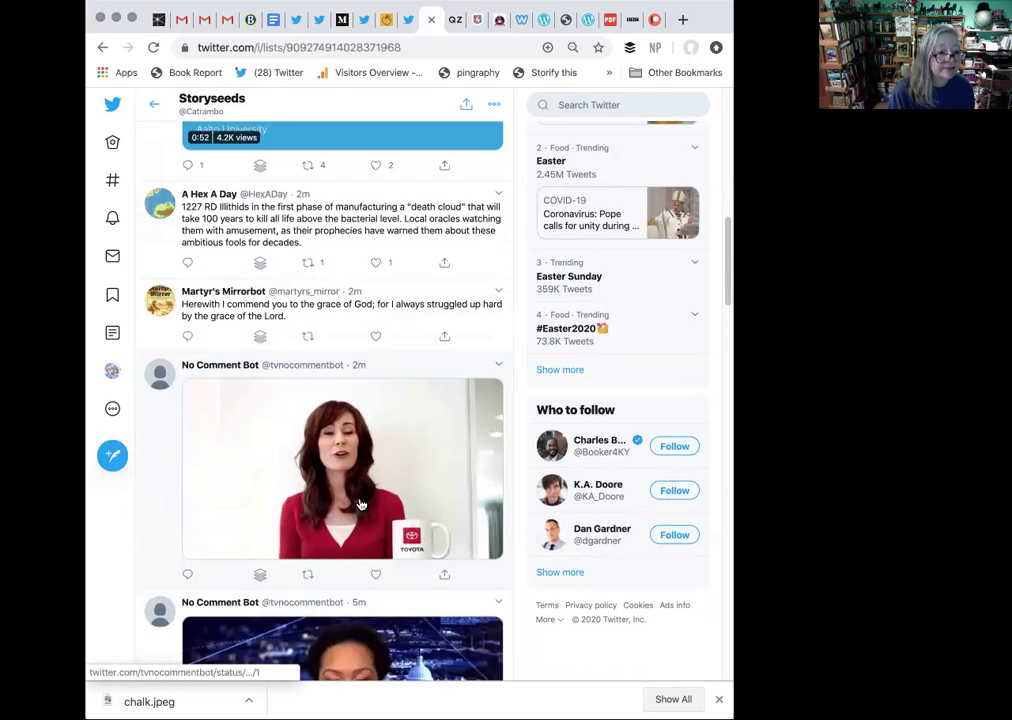
Glance over the remaining Storyseeds tweets and return to the list's header with its member and subscriber details.
scroll(357, 501, "down", 1)
scroll(357, 501, "up", 2)
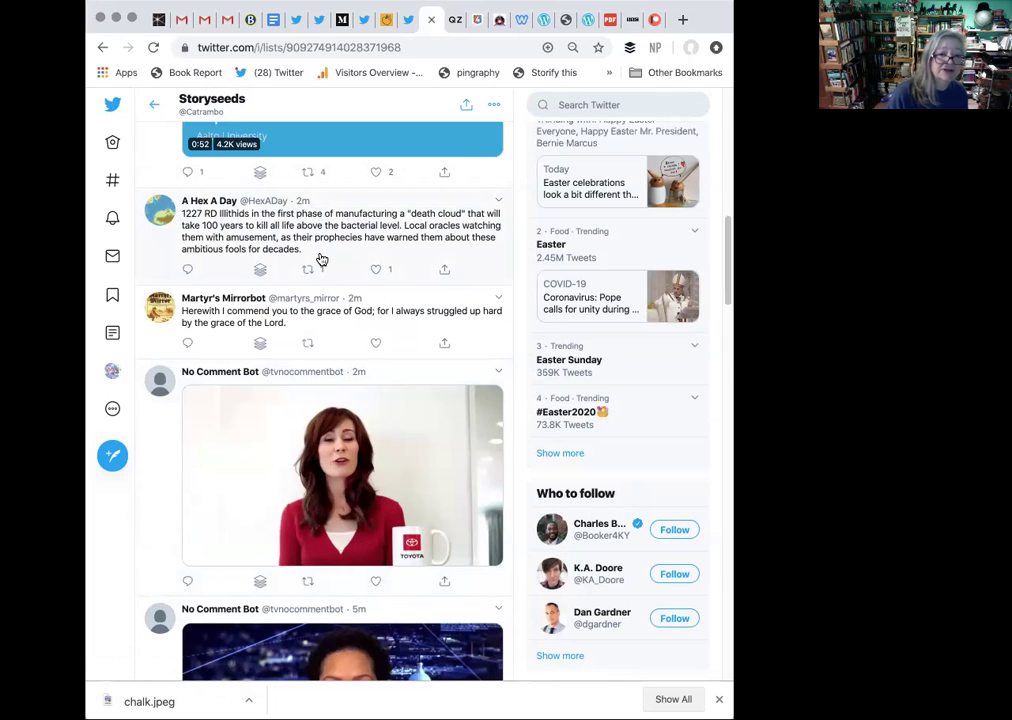
scroll(321, 260, "up", 10)
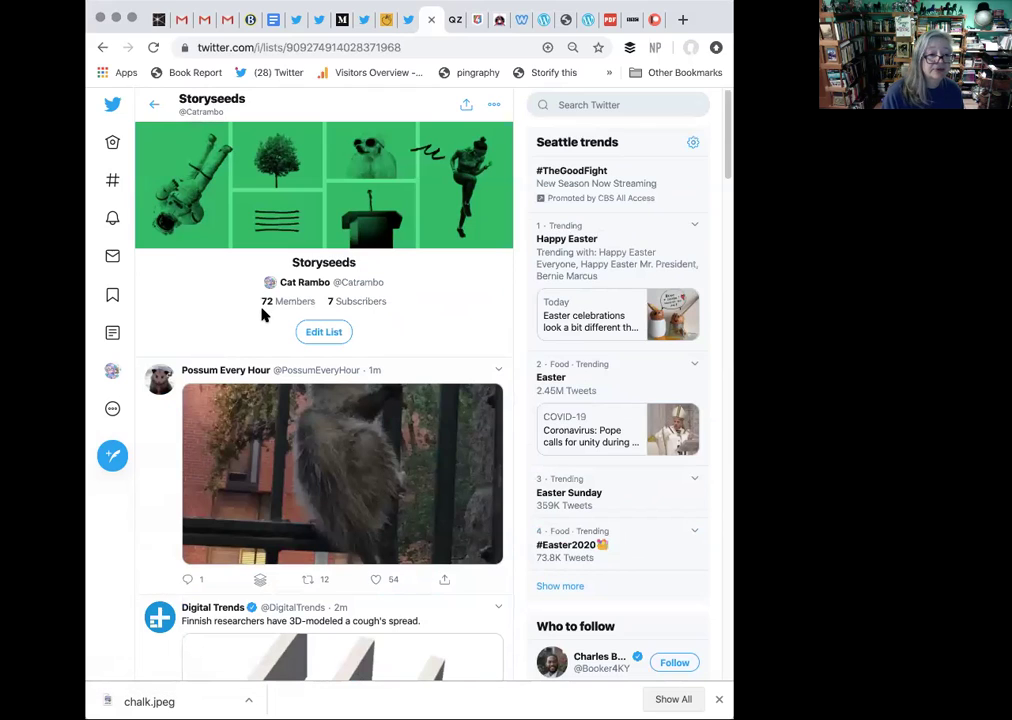
Go back to the owned lists and open the Images list.
left_click(102, 47)
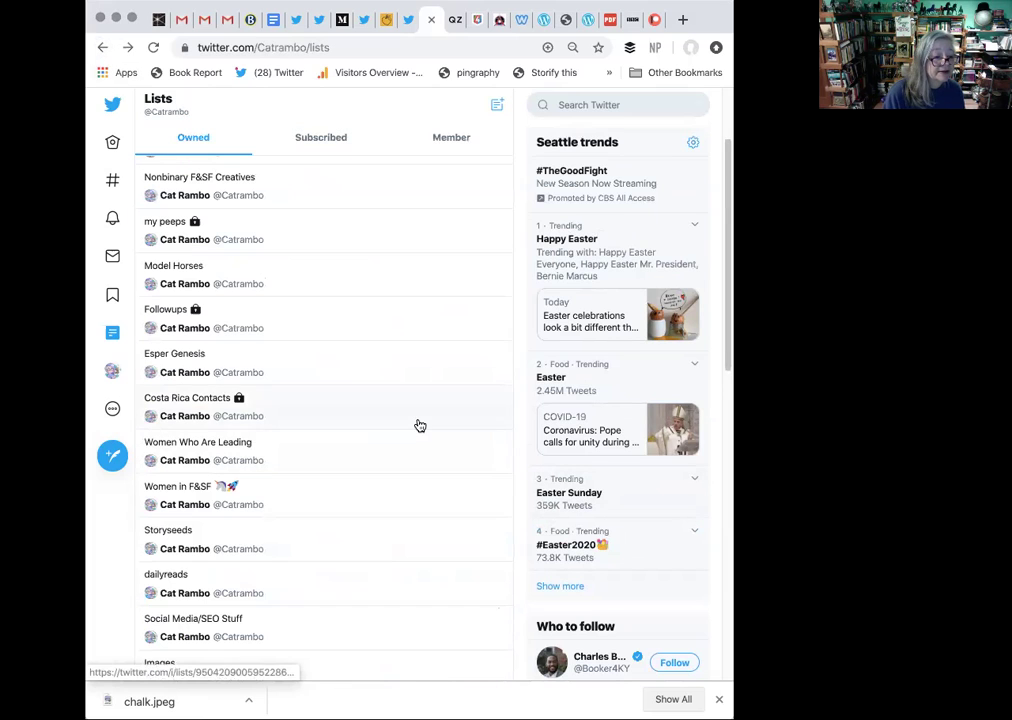
scroll(418, 425, "down", 1)
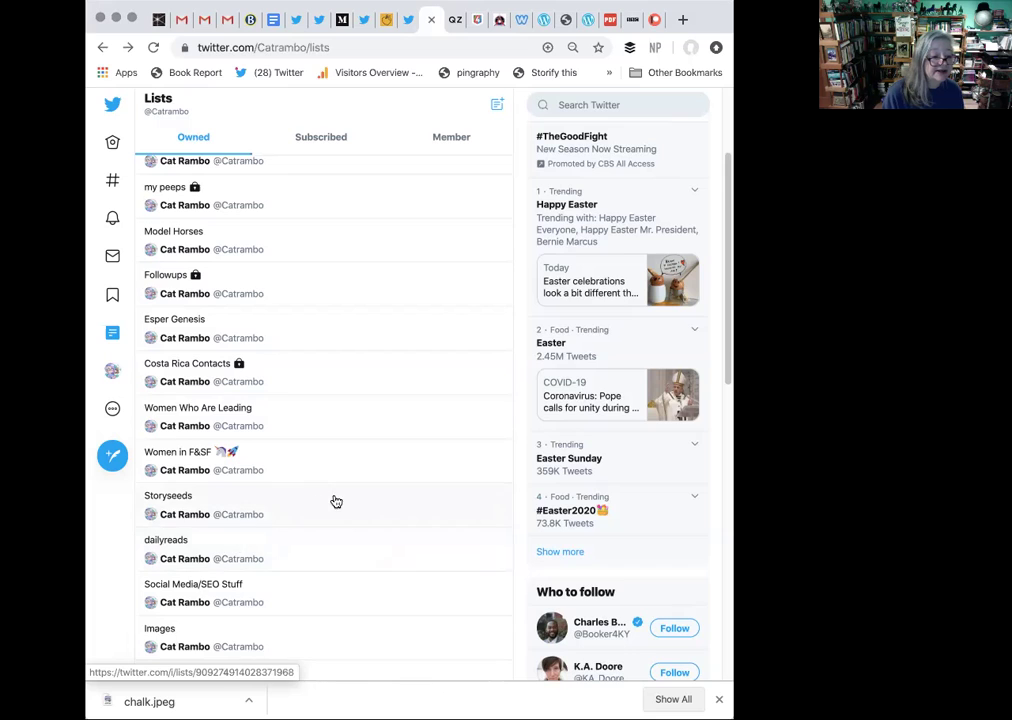
scroll(341, 504, "down", 1)
left_click(291, 592)
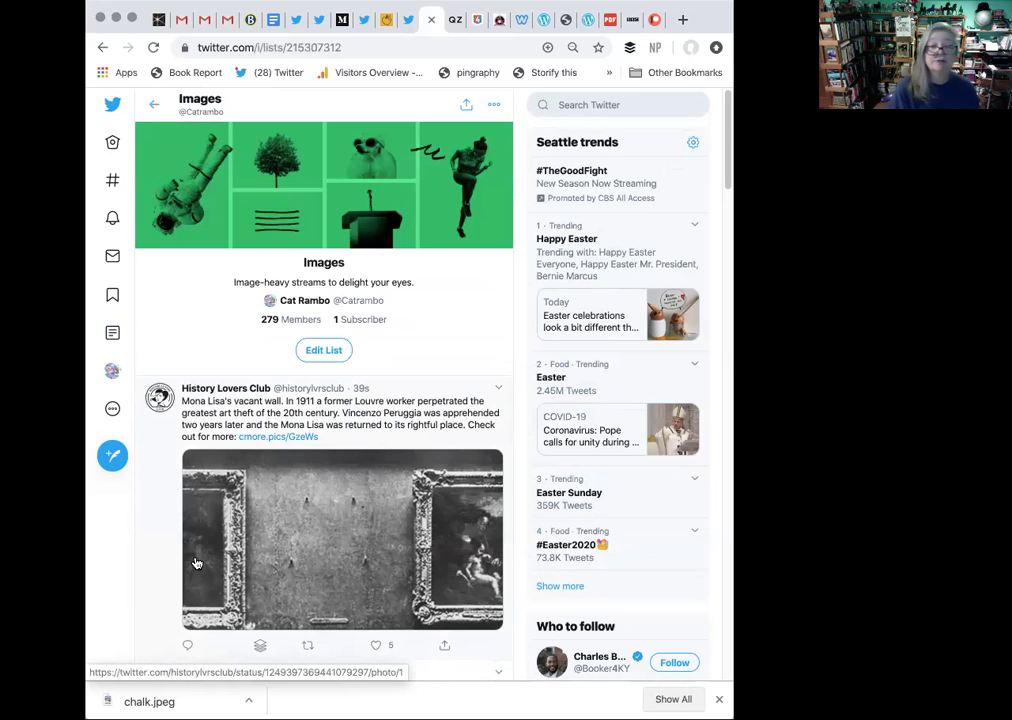
Highlight the description of the Images list and skim its picture tweets as far as the Street Art Magic posts.
left_click_drag(422, 282, 230, 287)
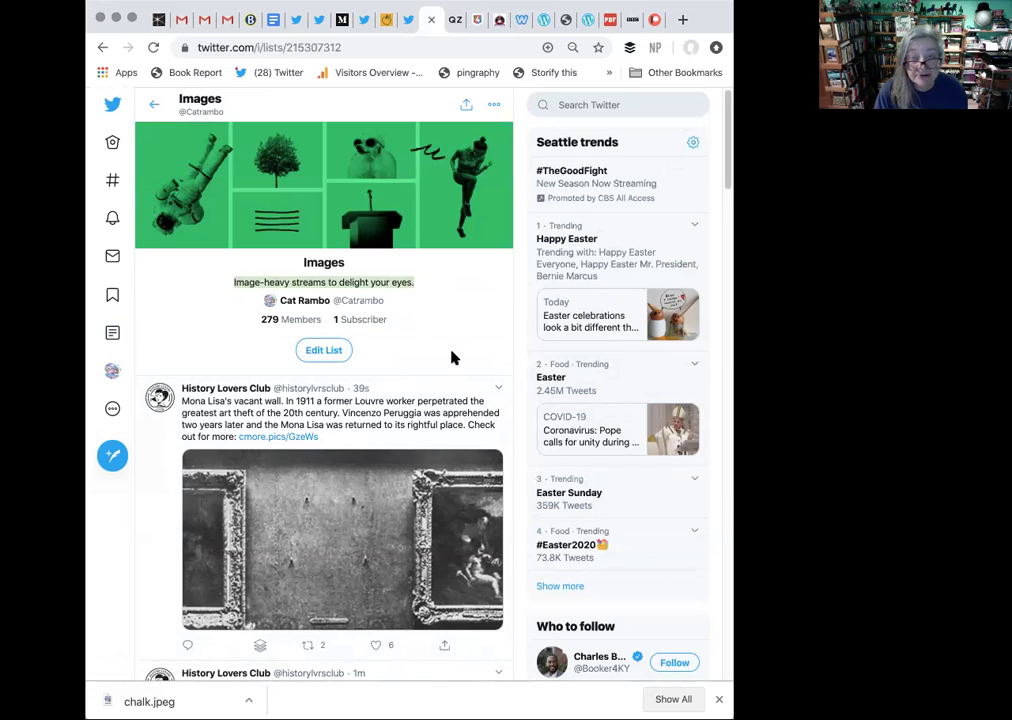
scroll(450, 354, "down", 2)
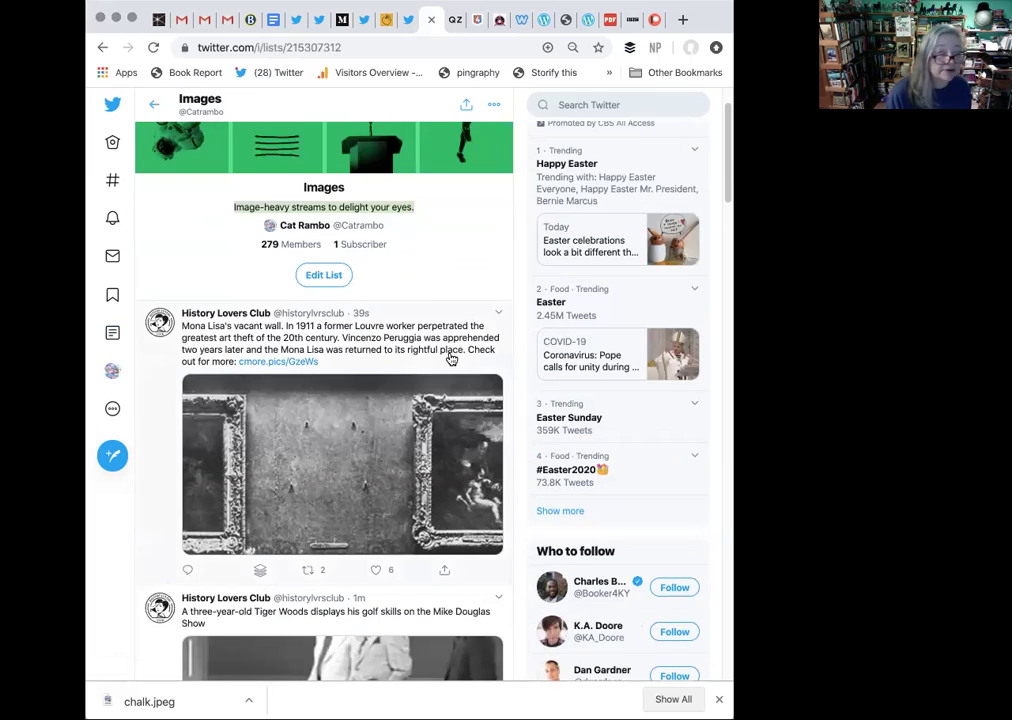
scroll(450, 360, "down", 2)
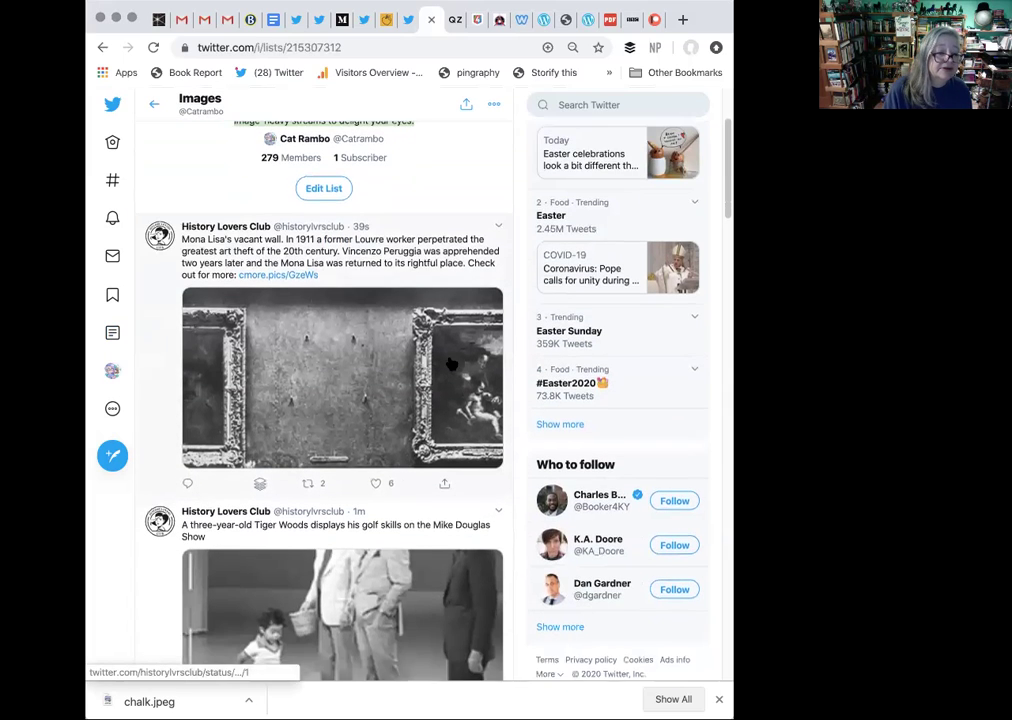
scroll(450, 360, "down", 8)
scroll(451, 364, "down", 15)
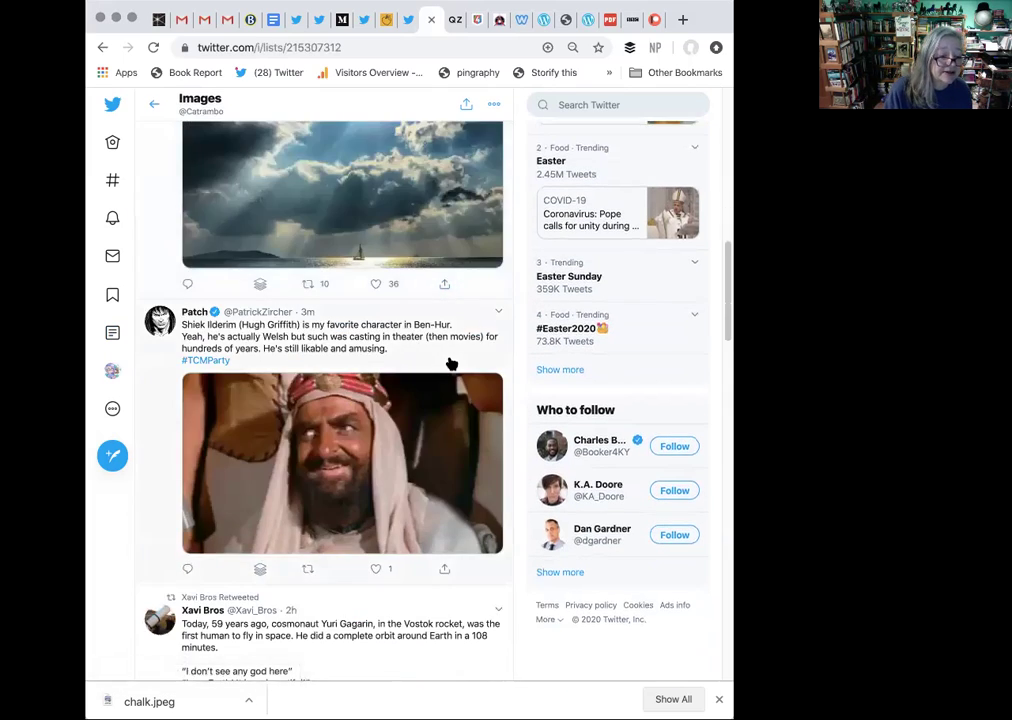
scroll(451, 364, "down", 13)
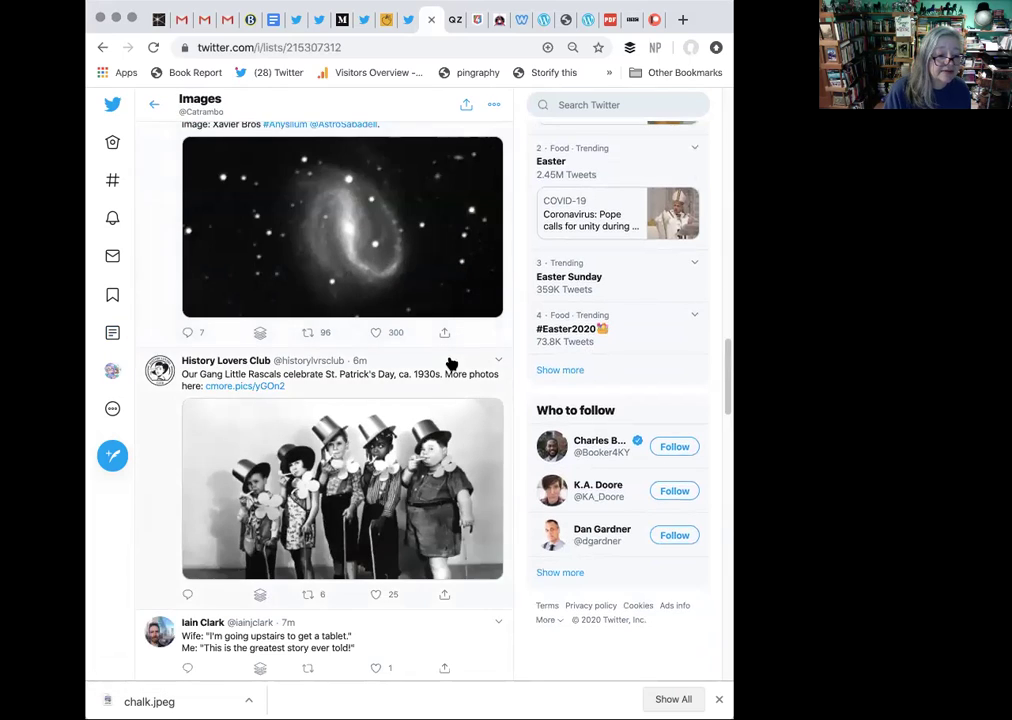
scroll(450, 363, "down", 7)
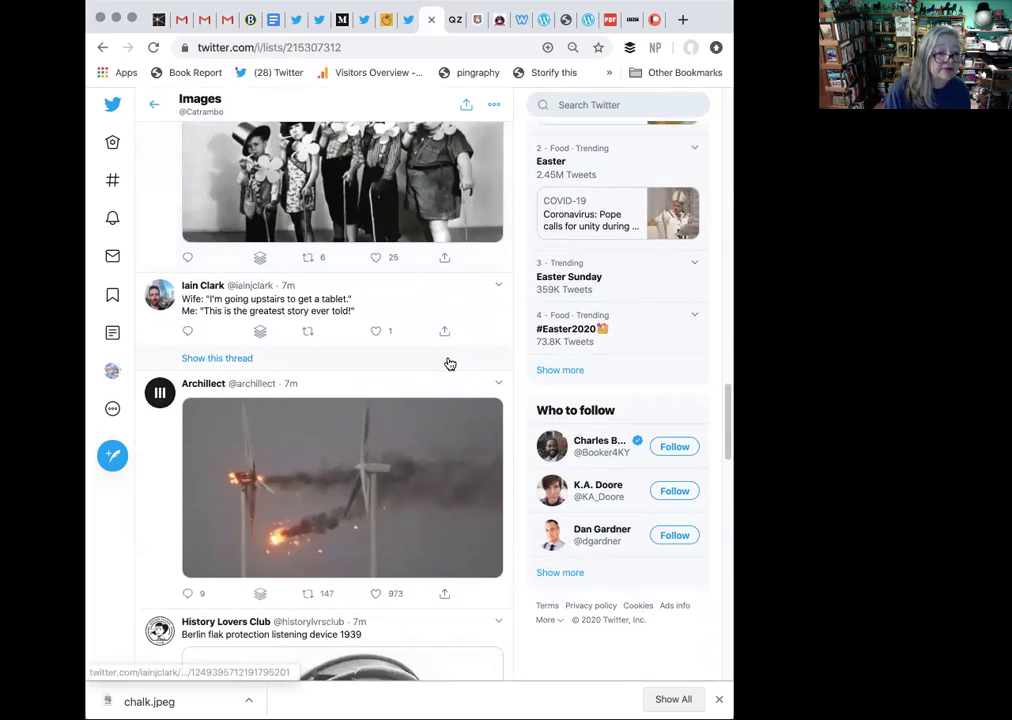
scroll(450, 364, "down", 12)
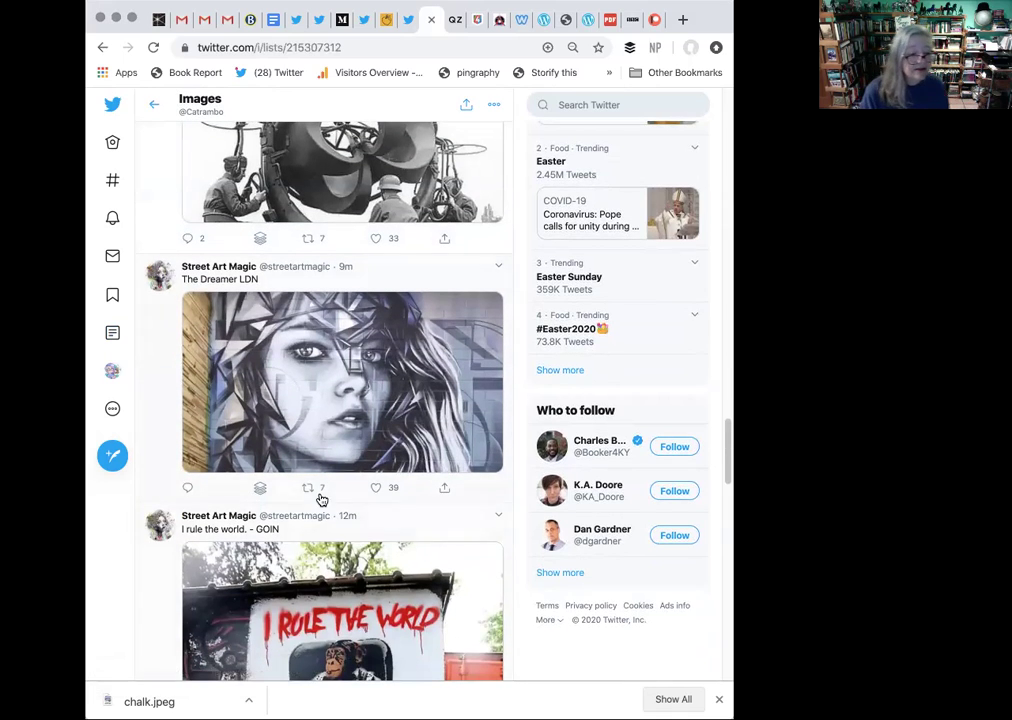
scroll(322, 490, "down", 3)
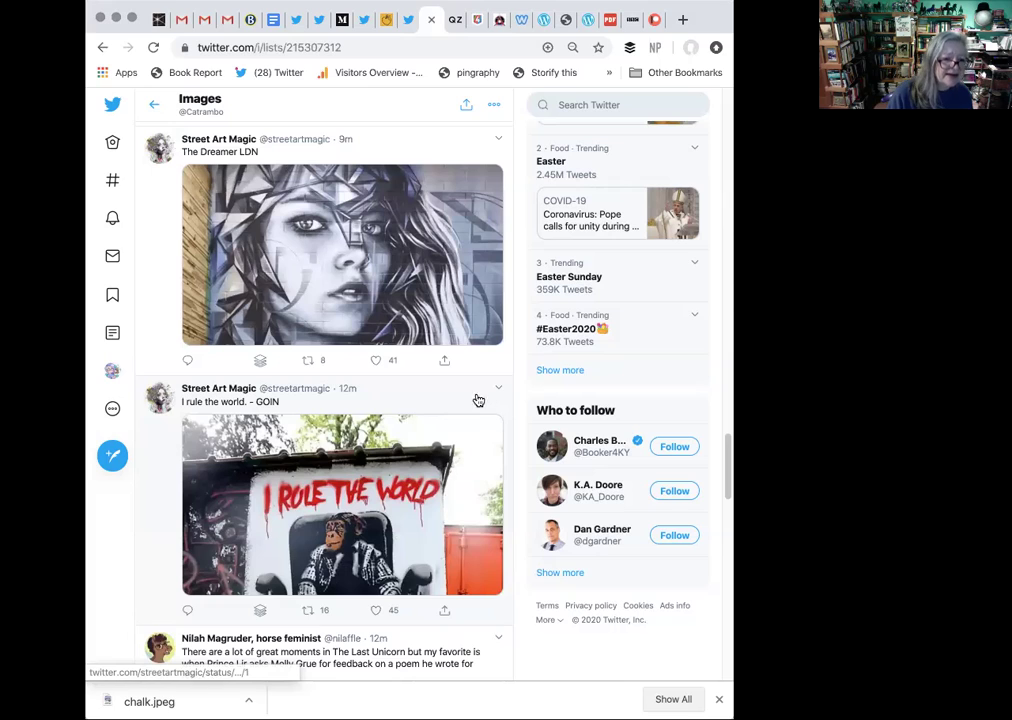
Add the Street Art Magic tweet "I rule the world. - GOIN" to the Buffer queue with the Instagram profile deselected.
left_click(260, 611)
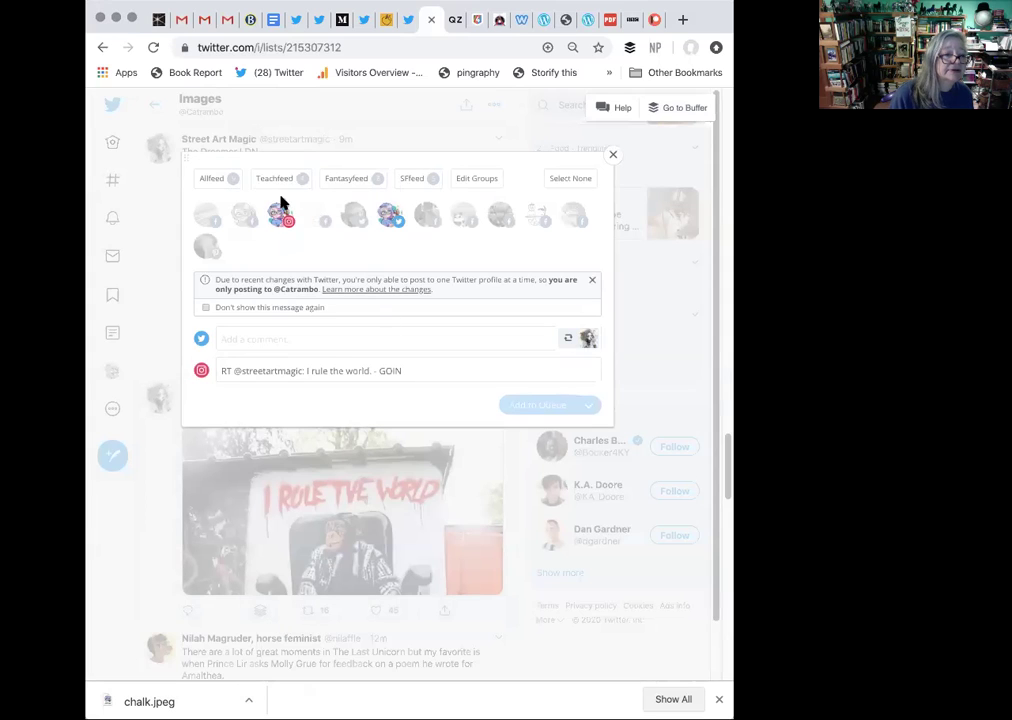
left_click(281, 215)
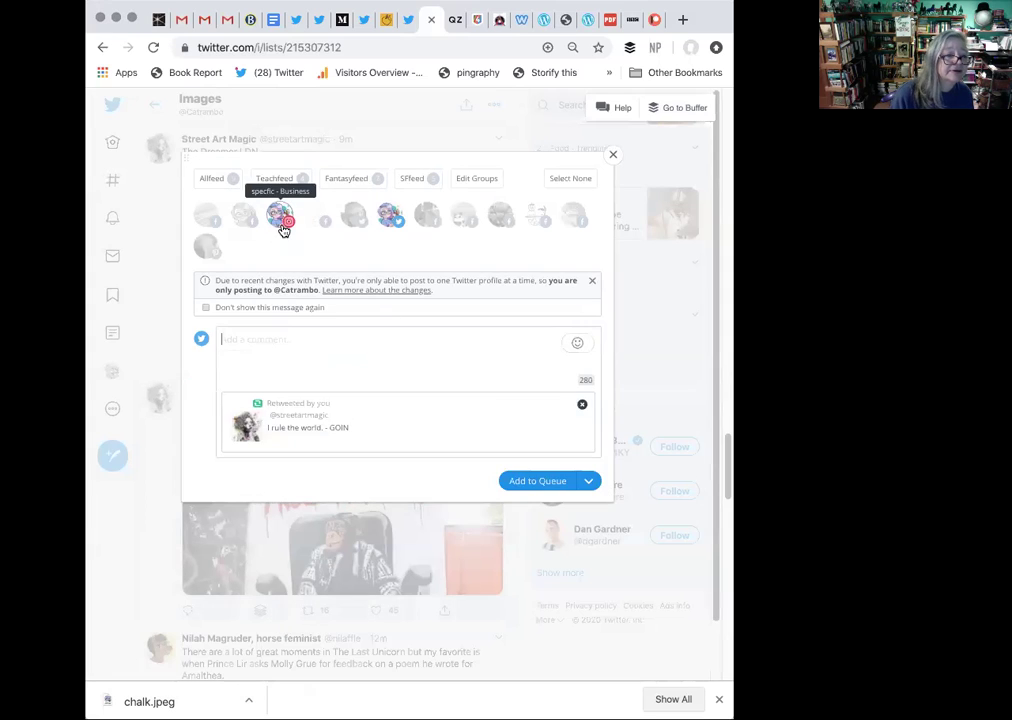
left_click(546, 483)
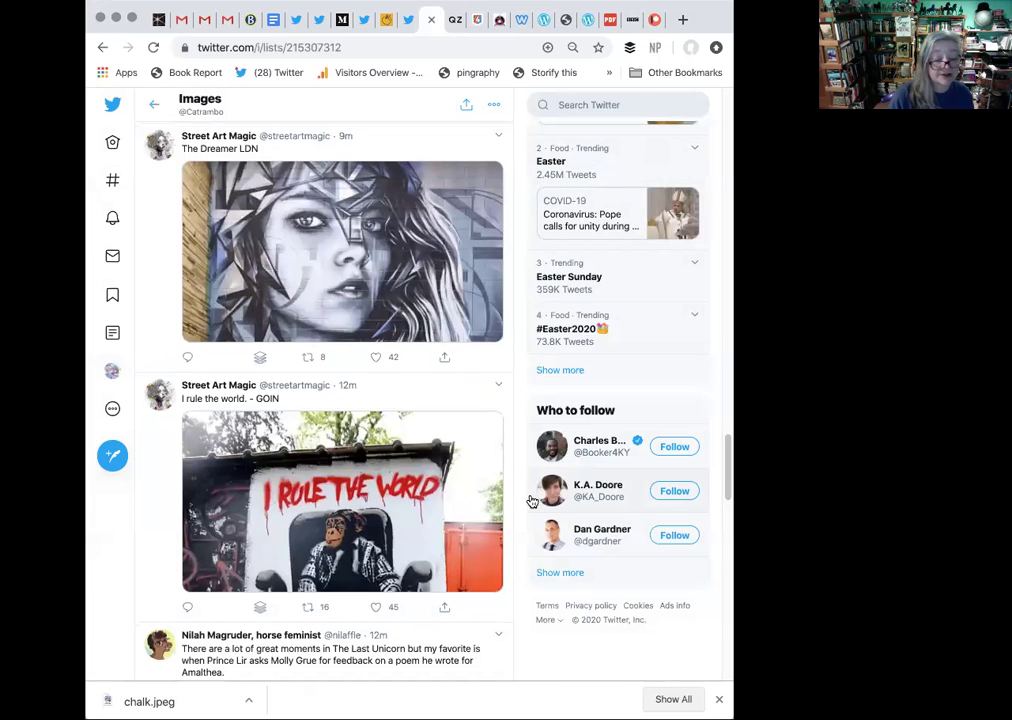
Like the tweet about The Last Unicorn in the Images list and go back to the owned lists.
scroll(532, 500, "down", 1)
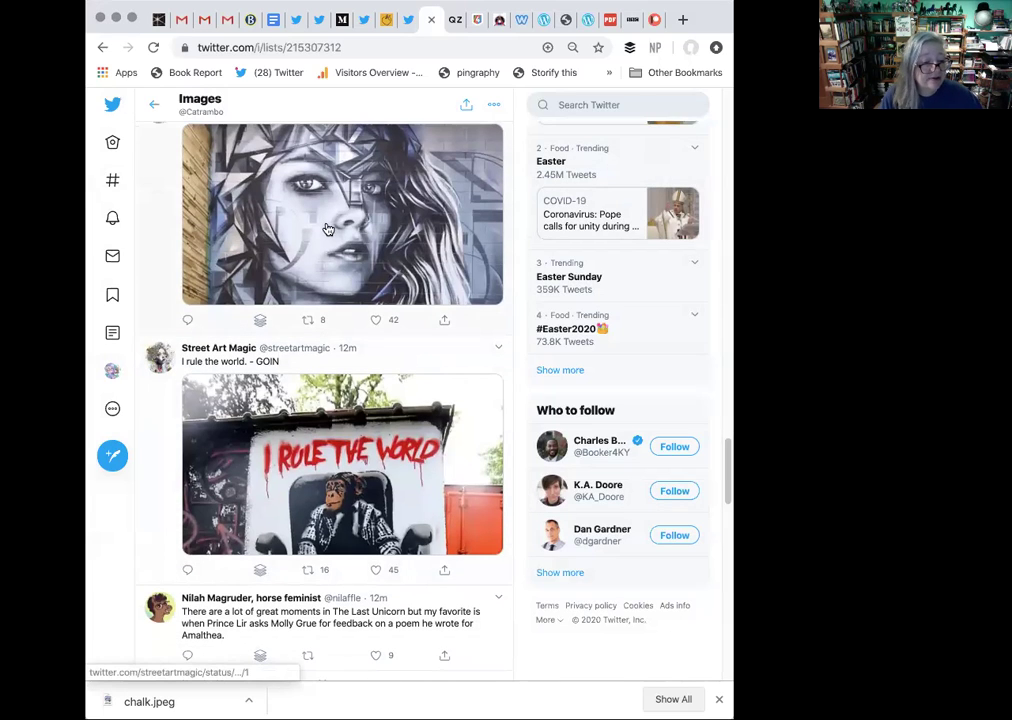
left_click(376, 656)
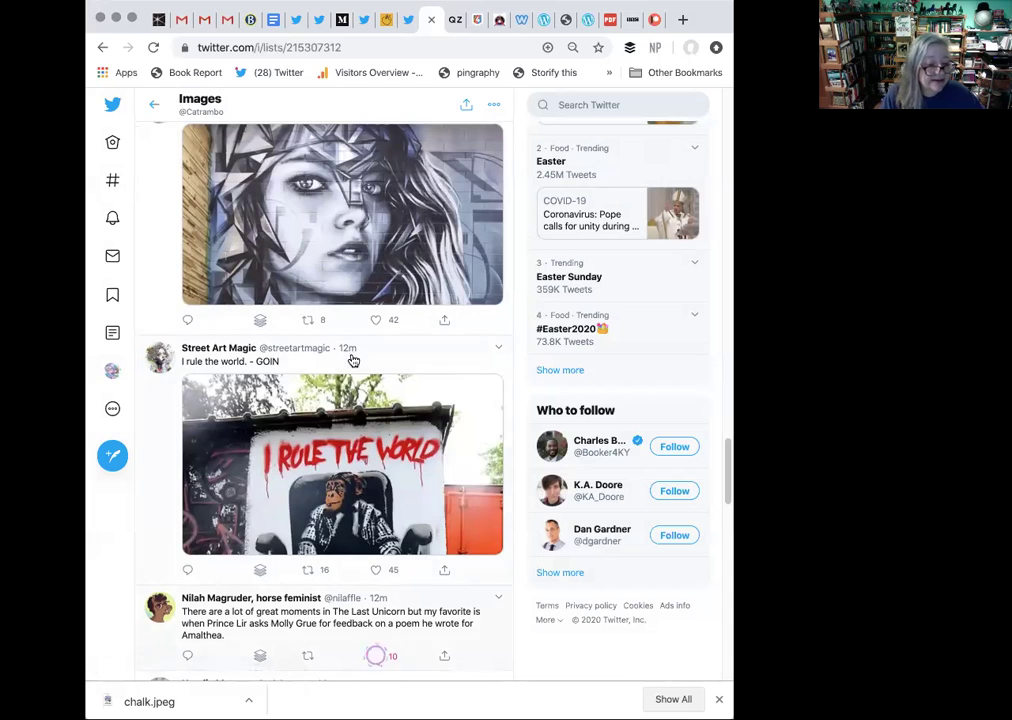
left_click(102, 47)
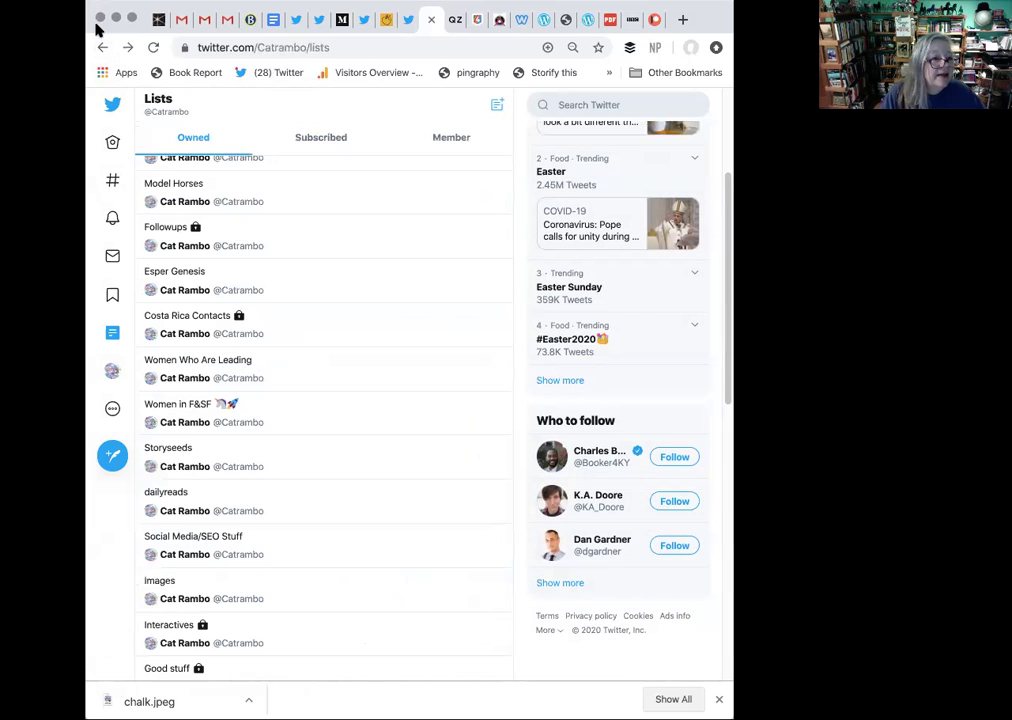
Look through the rest of the owned lists and open the Seattle list.
scroll(403, 391, "down", 2)
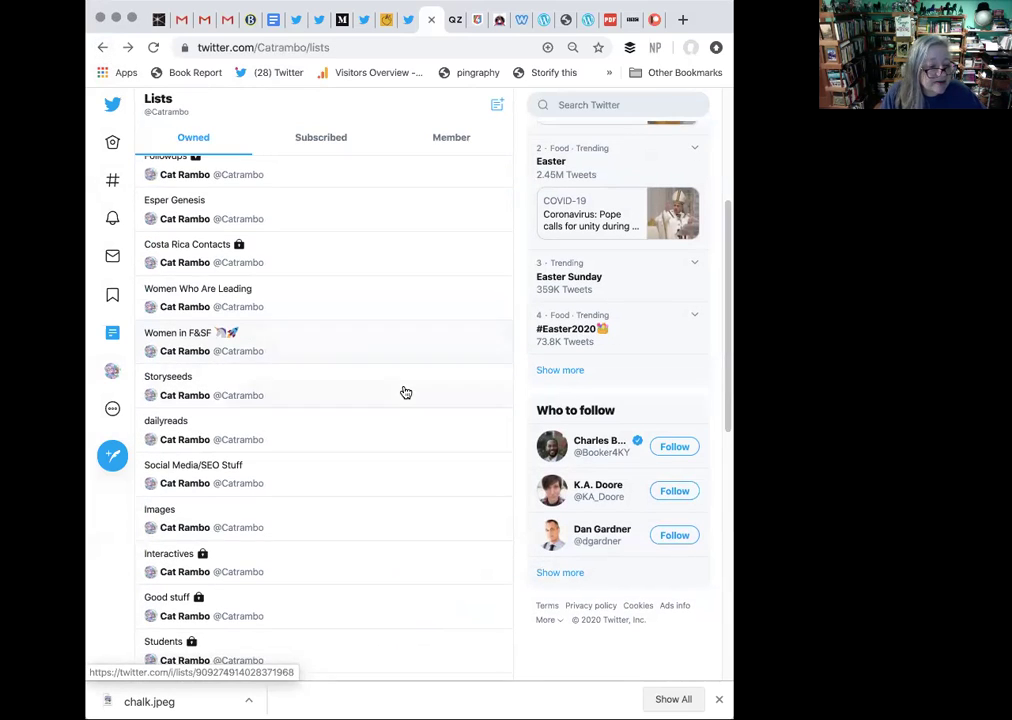
scroll(384, 486, "down", 3)
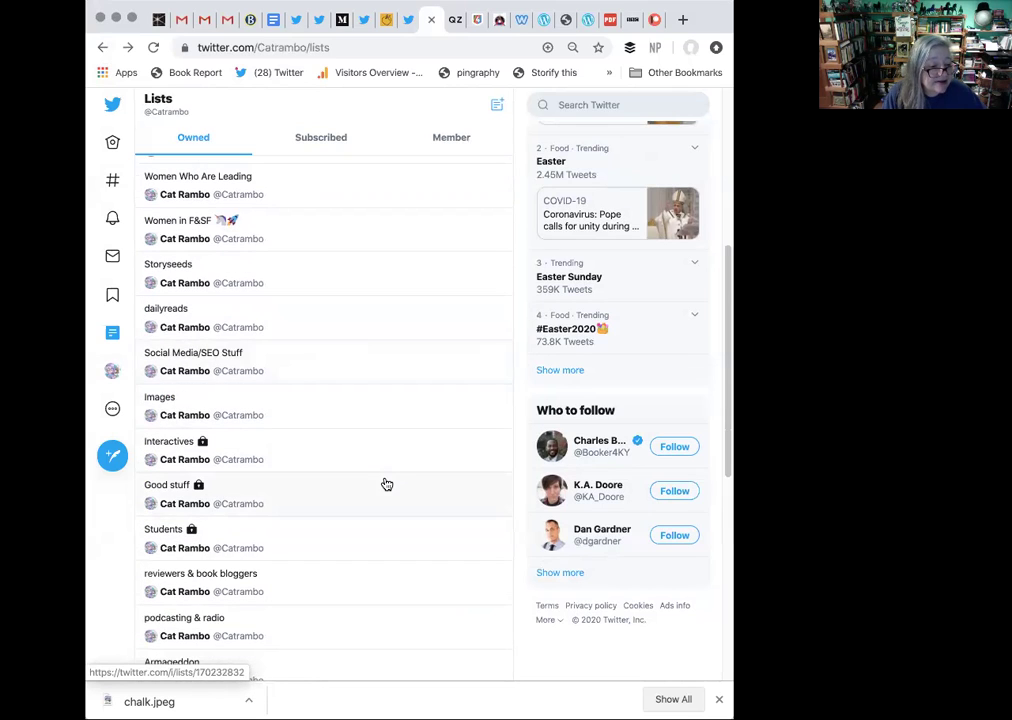
scroll(385, 486, "down", 9)
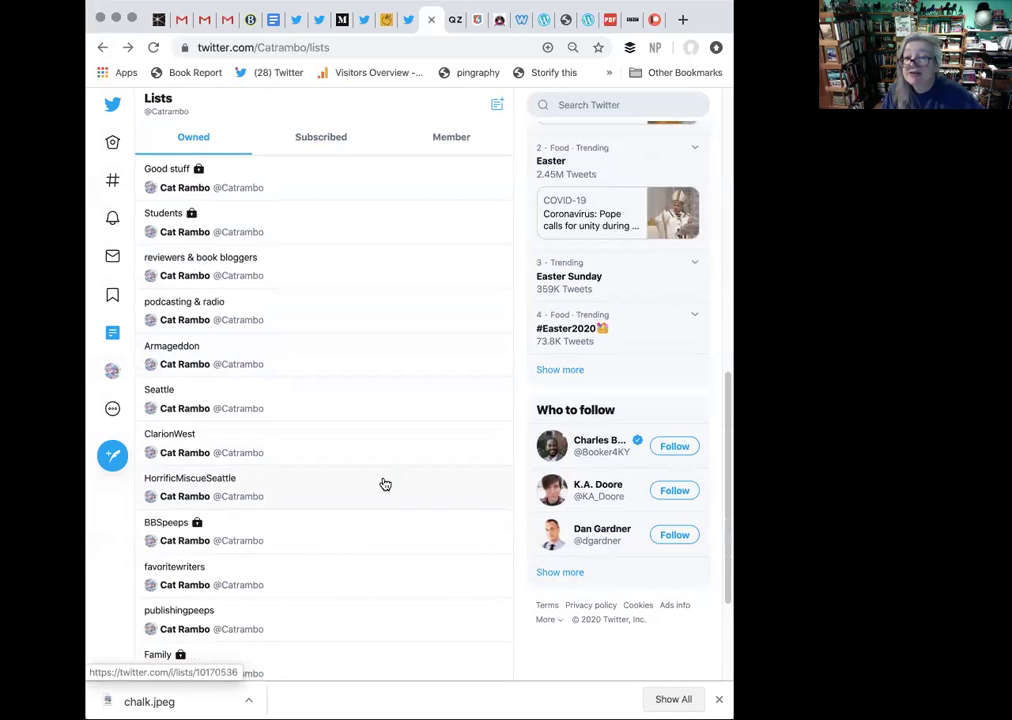
scroll(384, 483, "down", 1)
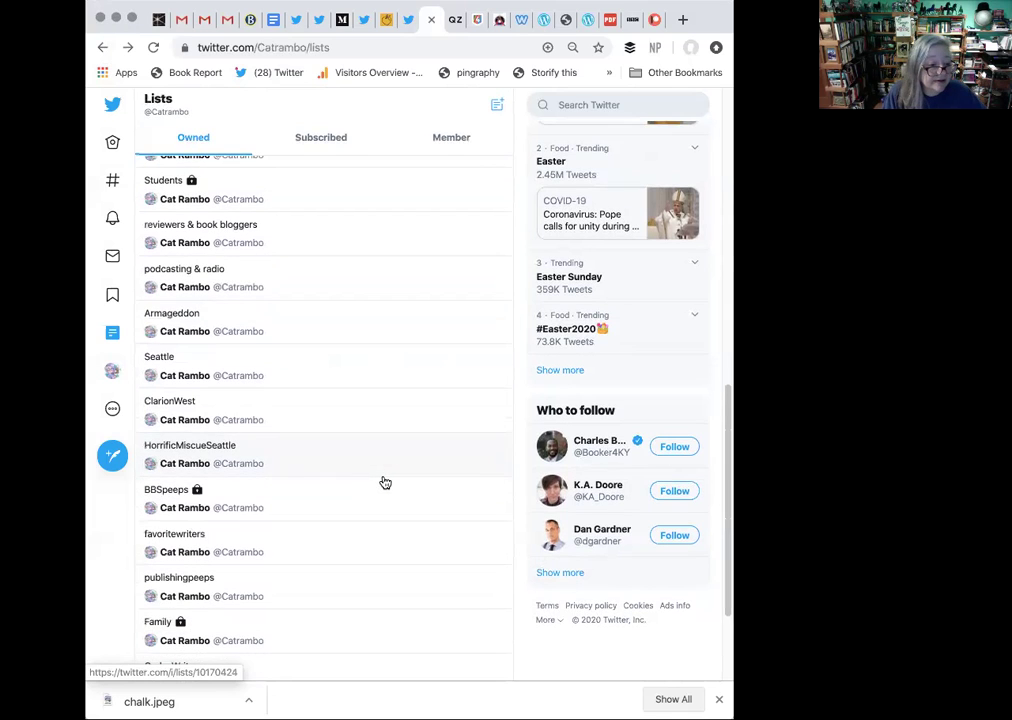
scroll(385, 483, "down", 2)
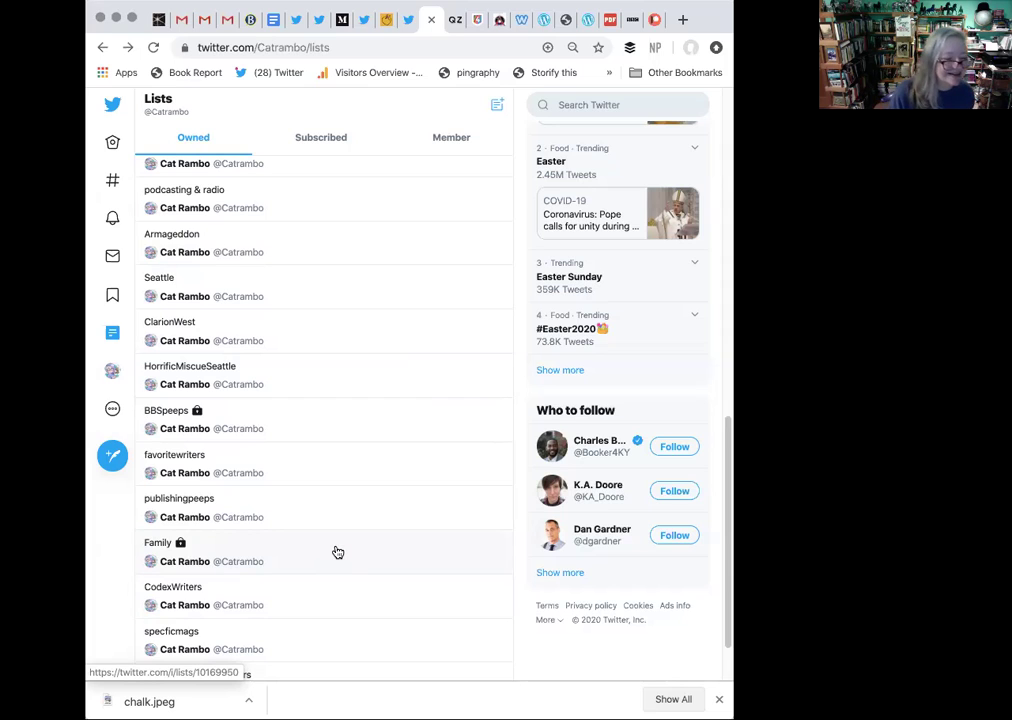
scroll(337, 553, "down", 2)
scroll(336, 551, "up", 4)
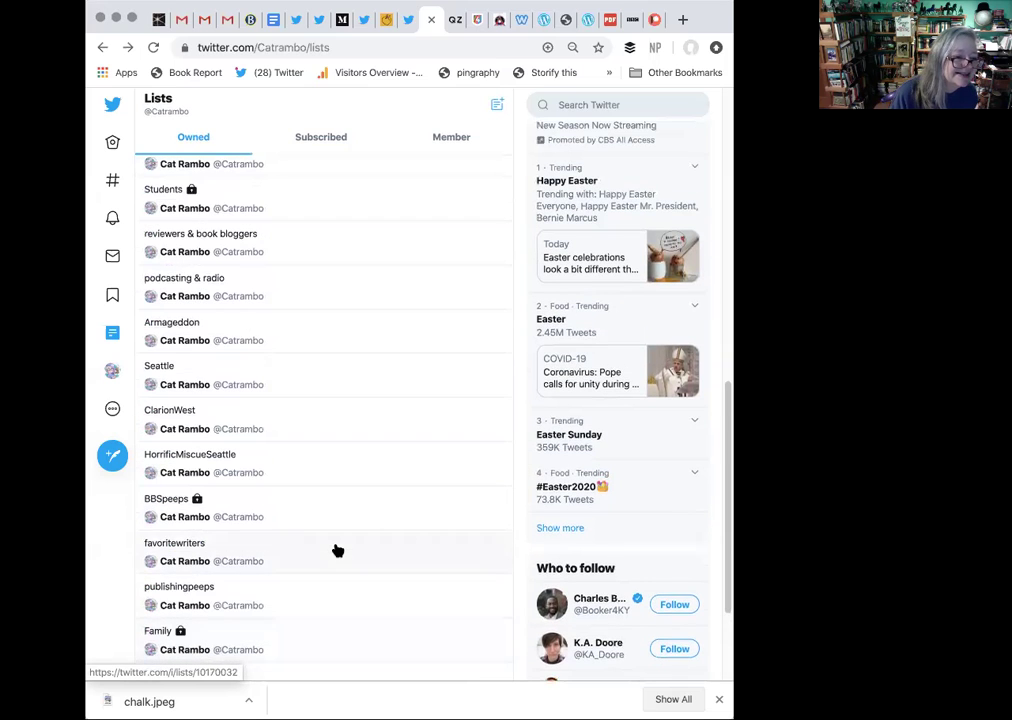
left_click(366, 377)
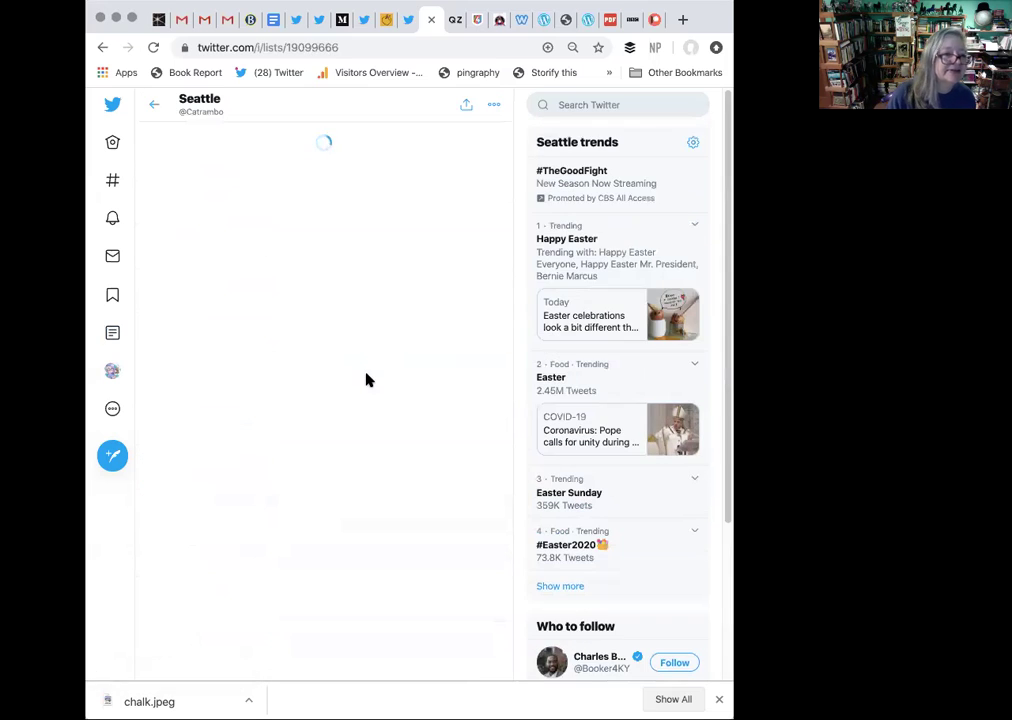
Skim the local news, police and aquarium tweets in the Seattle list.
scroll(367, 384, "down", 1)
scroll(367, 384, "down", 5)
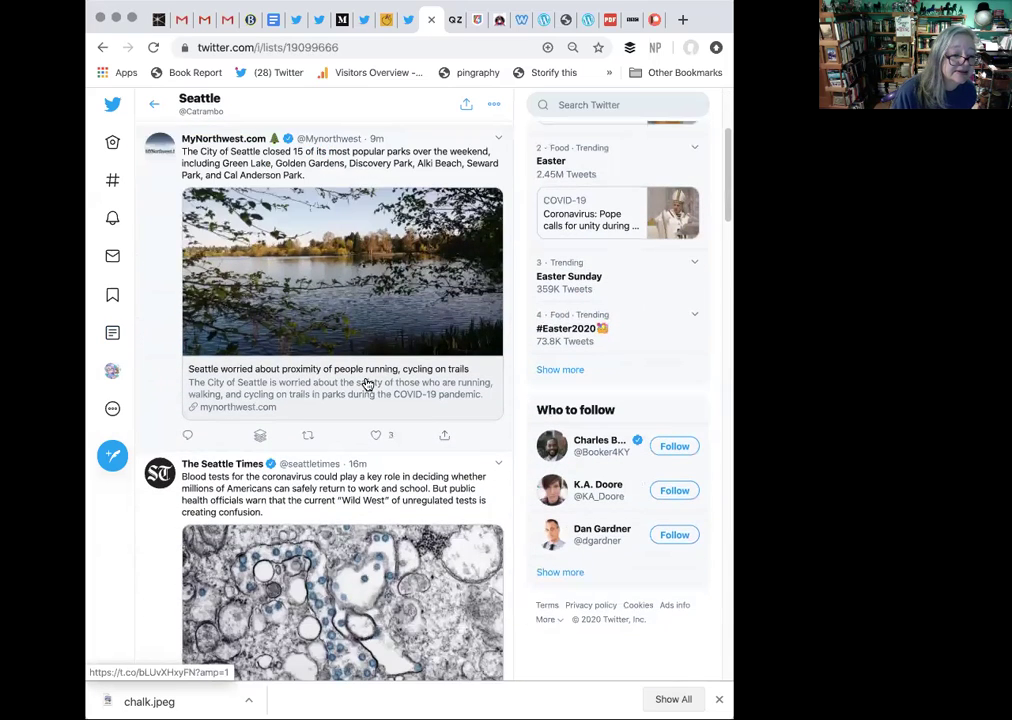
scroll(367, 384, "down", 7)
scroll(367, 384, "down", 1)
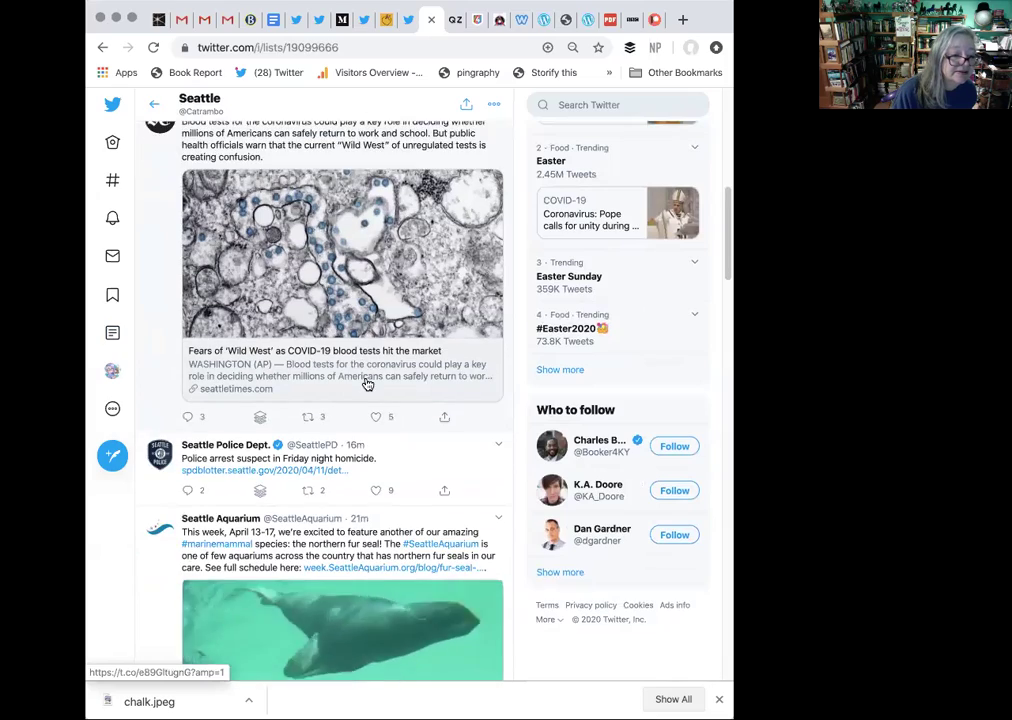
scroll(367, 384, "down", 5)
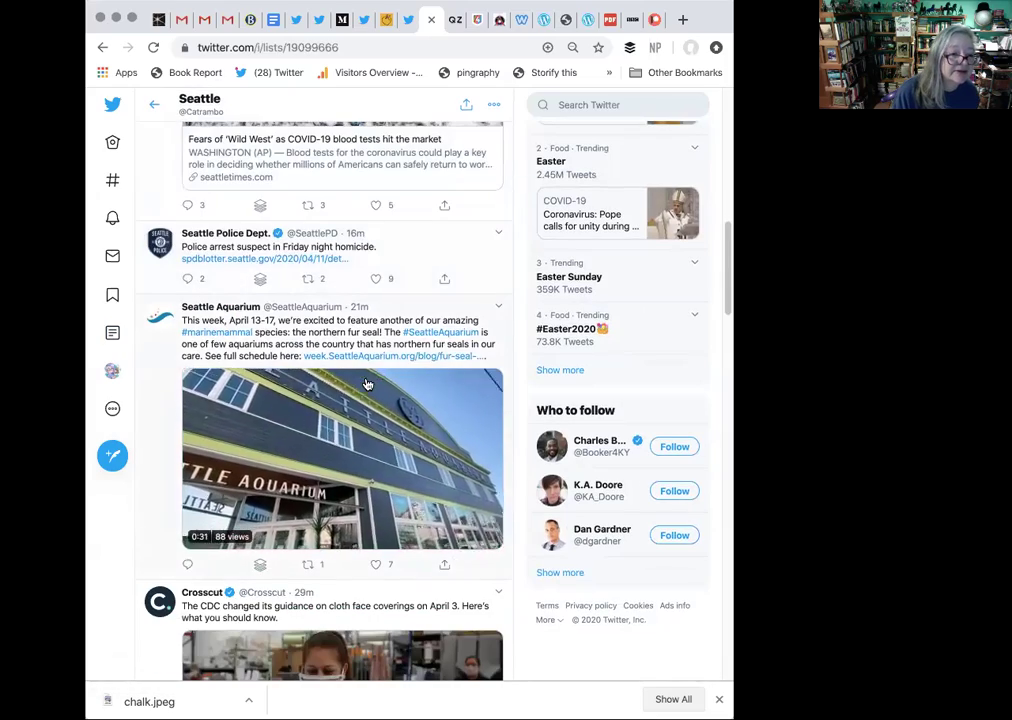
scroll(367, 384, "down", 4)
scroll(367, 384, "down", 6)
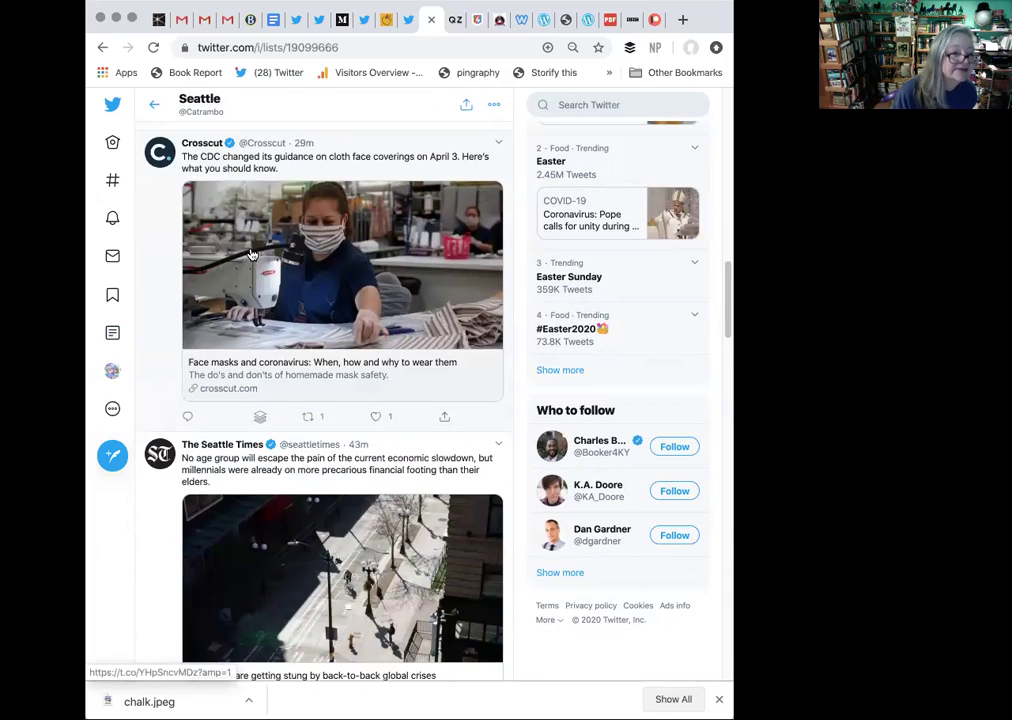
Return to the owned lists and reopen the Nonbinary F&SF Creatives list.
left_click(152, 108)
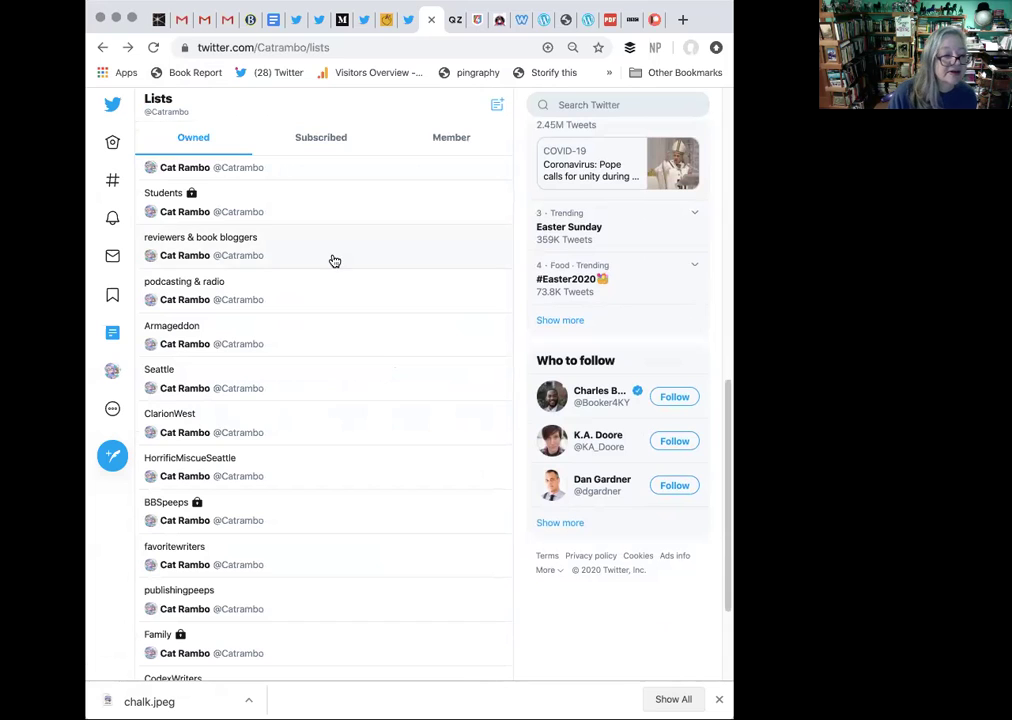
scroll(333, 256, "up", 2)
scroll(335, 251, "up", 6)
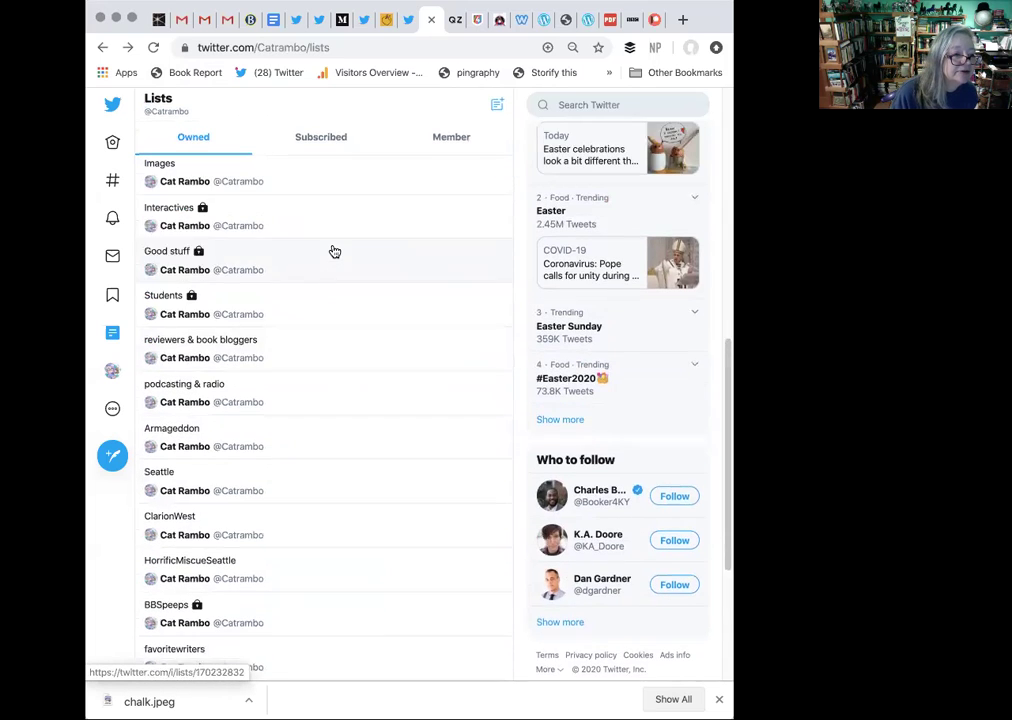
scroll(336, 245, "up", 4)
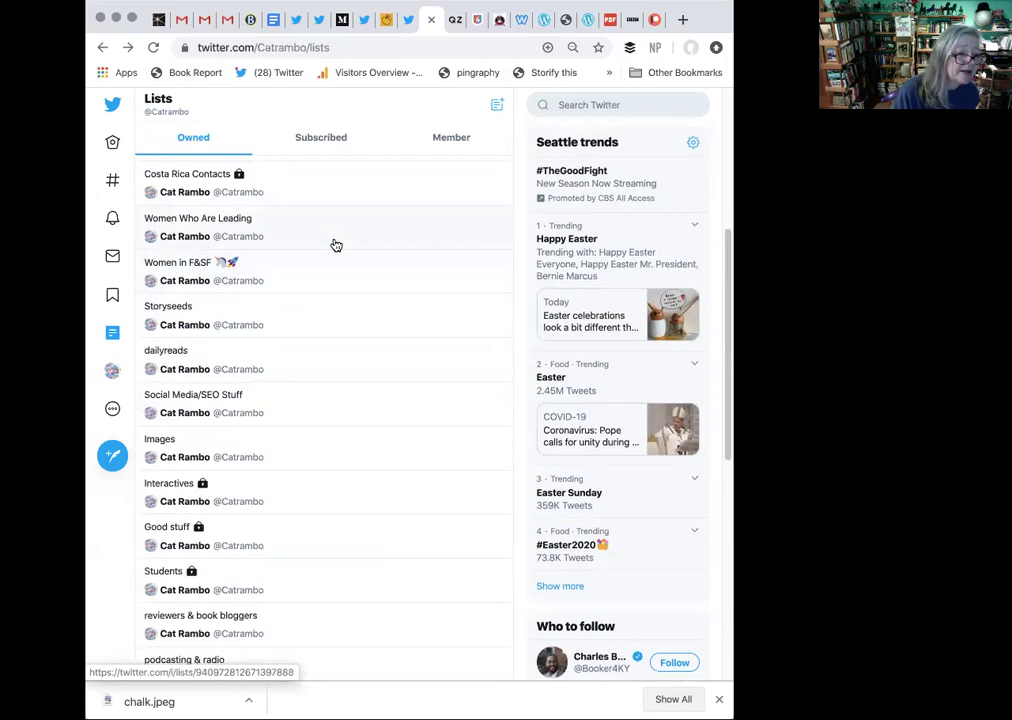
scroll(336, 244, "up", 3)
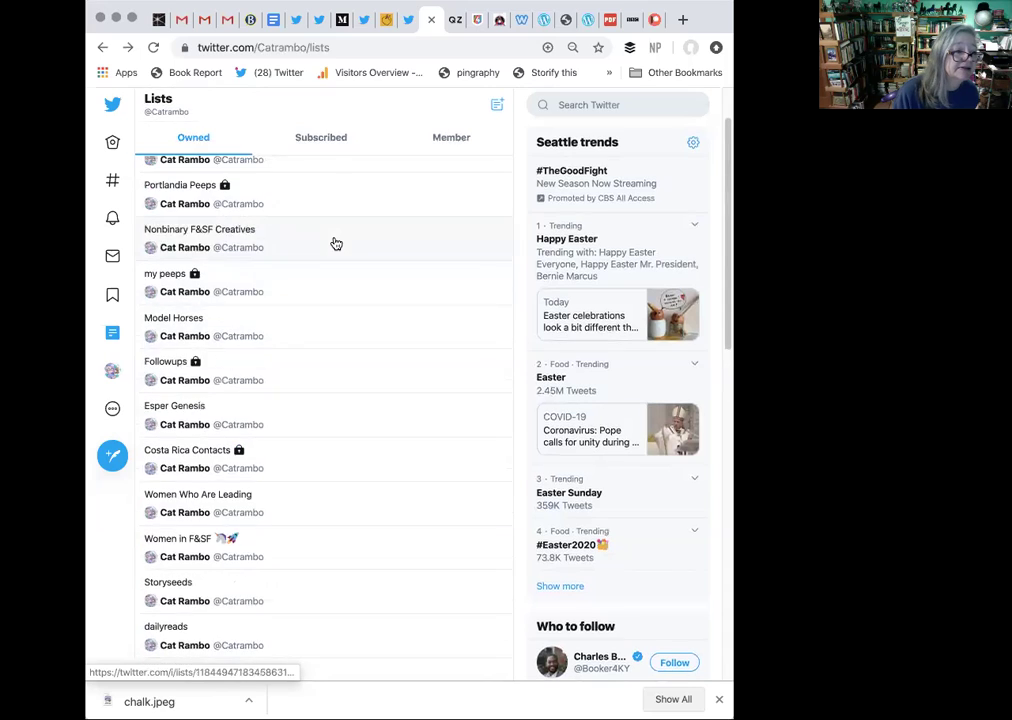
left_click(350, 257)
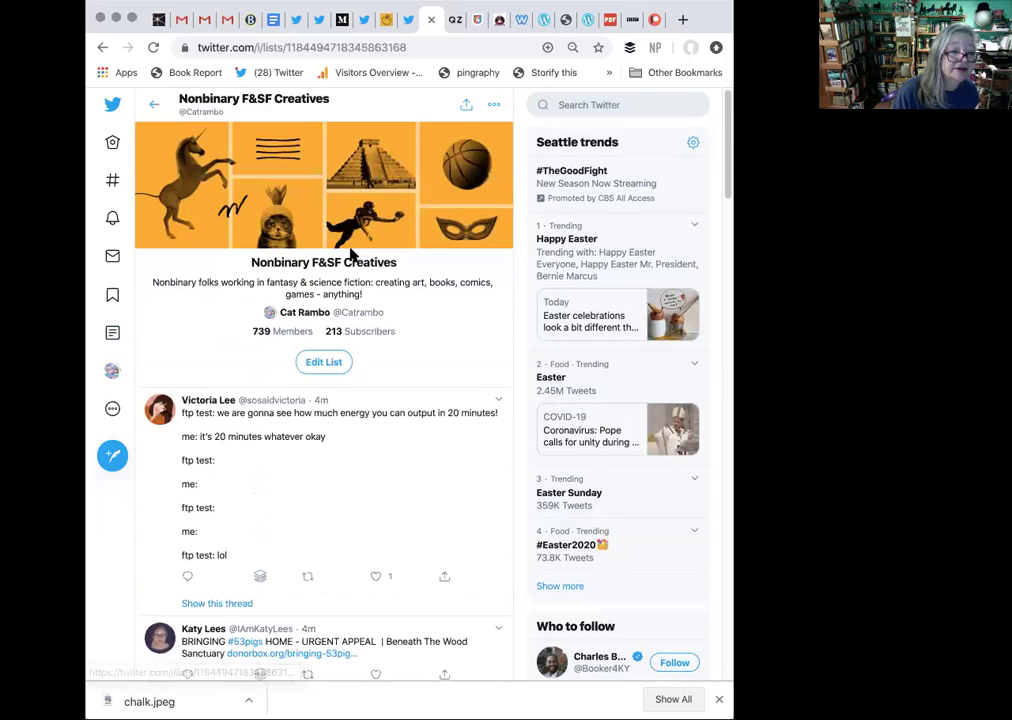